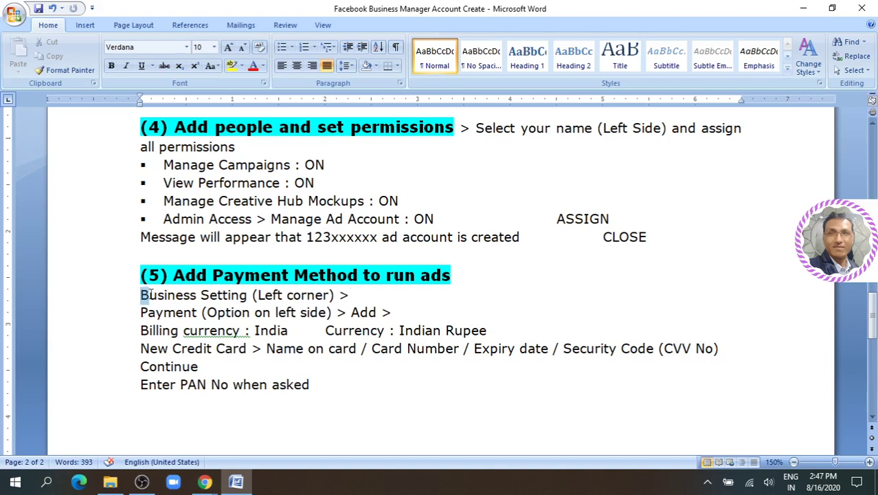
Highlight "Business Setting" in the notes, switch to Chrome, close the Facebook login window and show the Business Manager home page.
drag(140, 295, 250, 295)
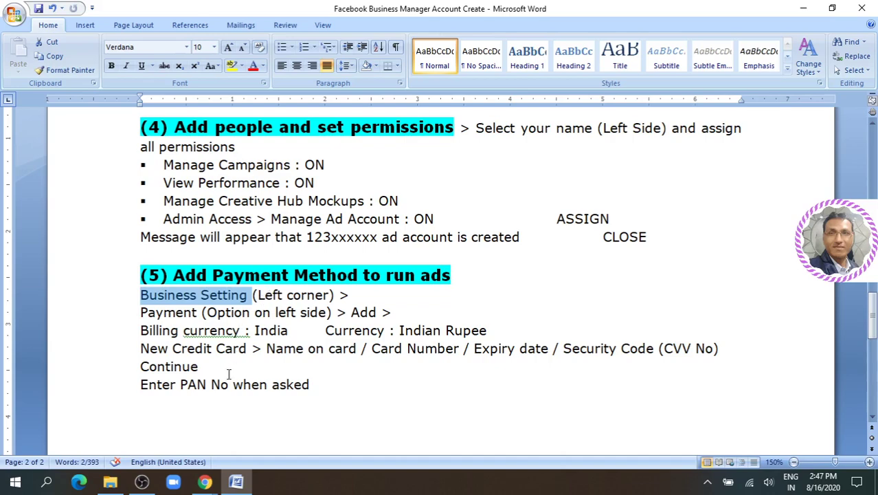
click(203, 481)
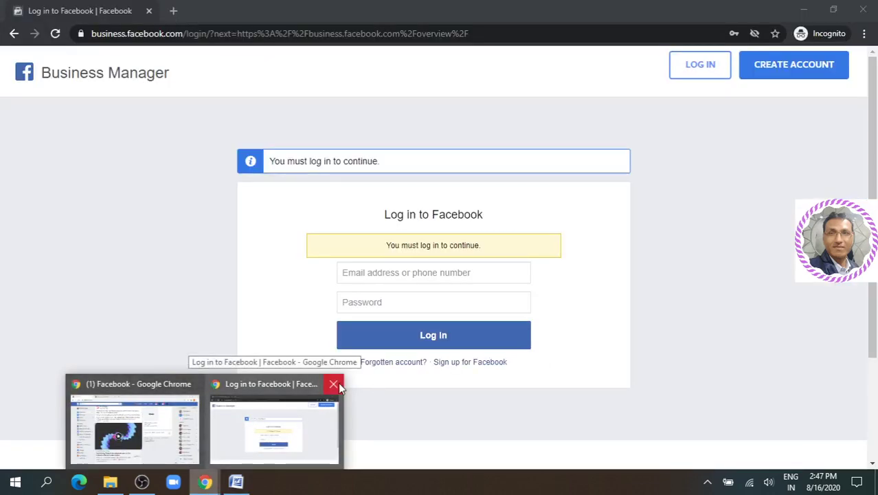
click(334, 384)
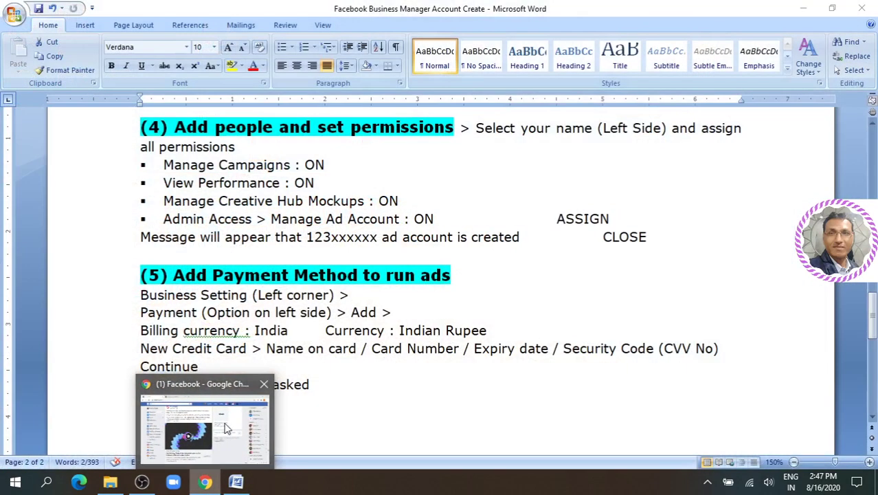
click(227, 428)
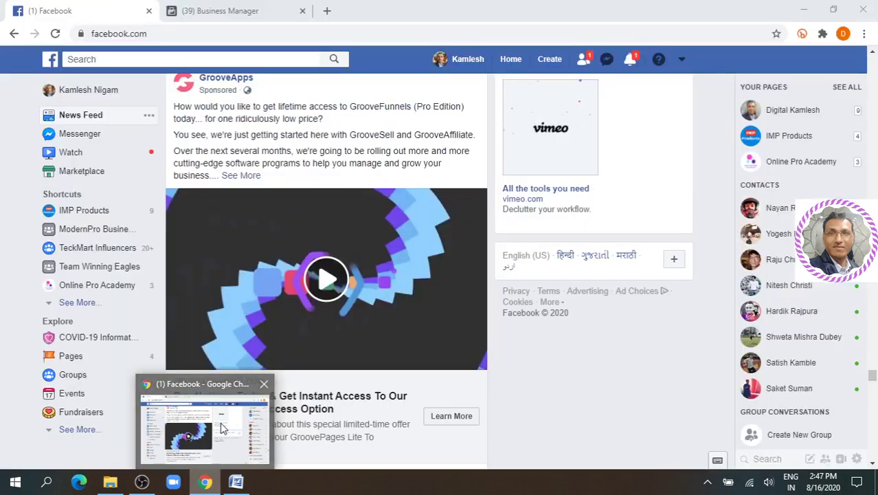
click(213, 11)
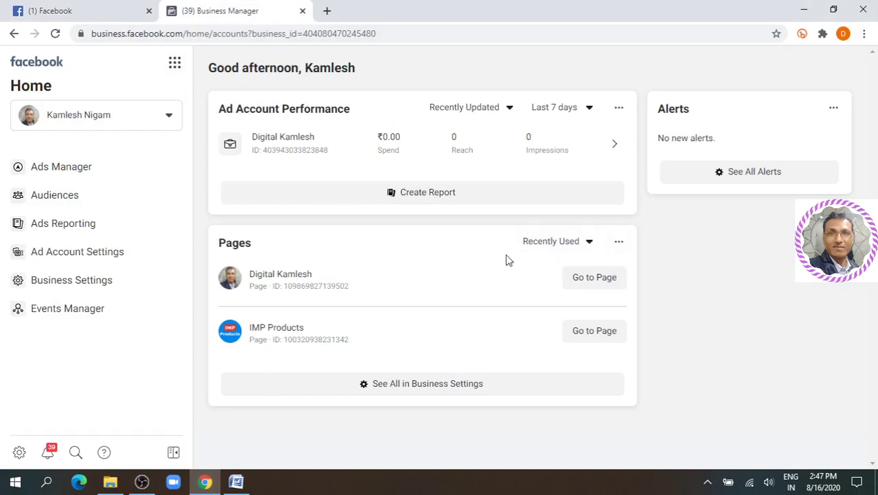
Switch to the Word notes, review the setup steps and highlight "Business Setting" under the Add Payment Method heading.
click(236, 482)
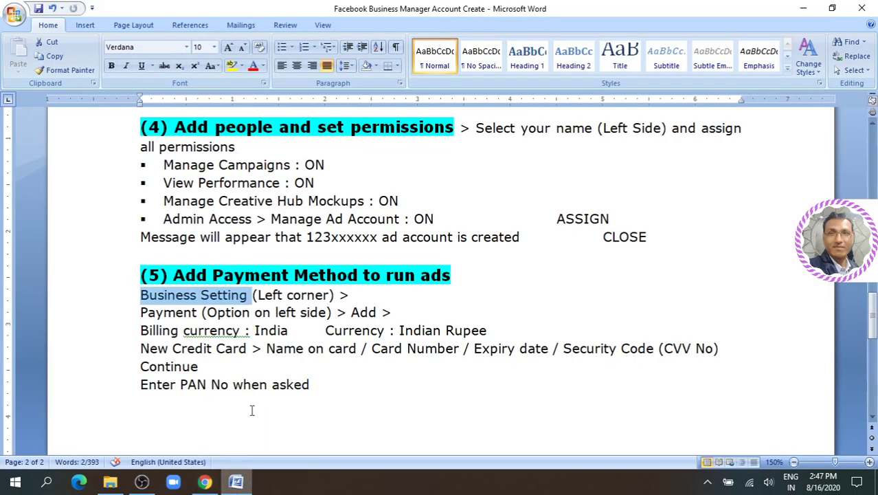
scroll(408, 295, up, 15)
scroll(408, 294, up, 10)
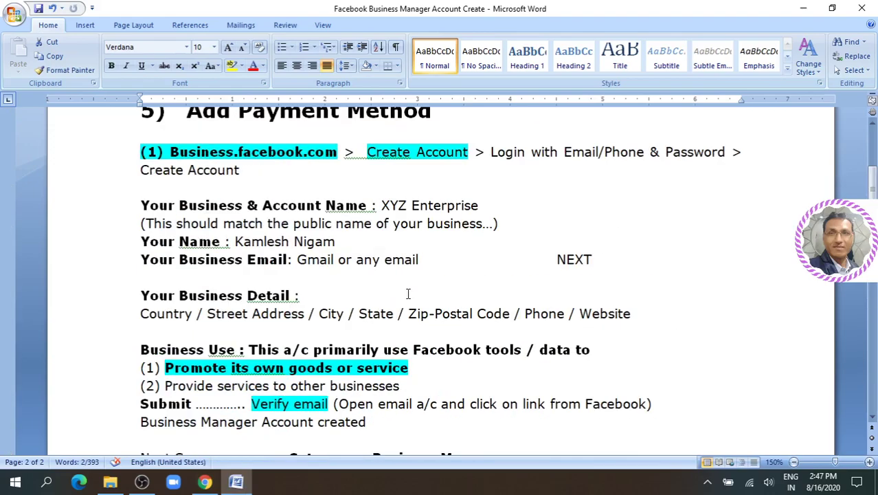
scroll(408, 294, down, 20)
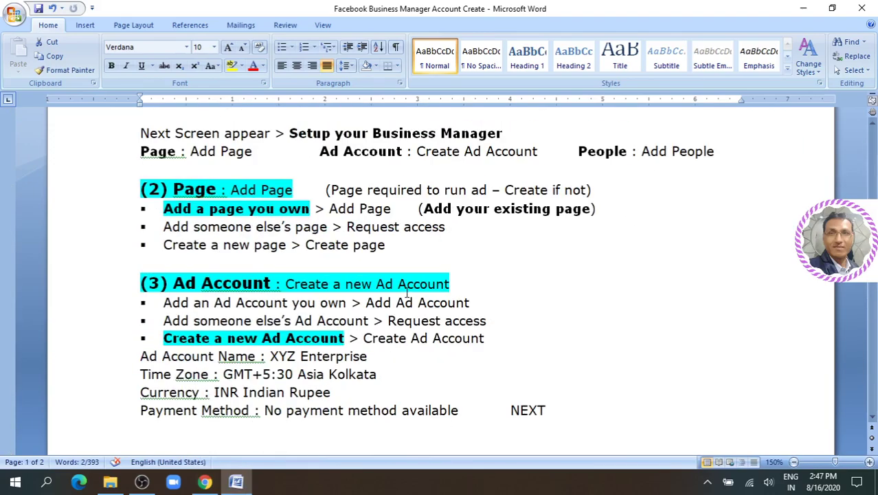
scroll(406, 293, down, 3)
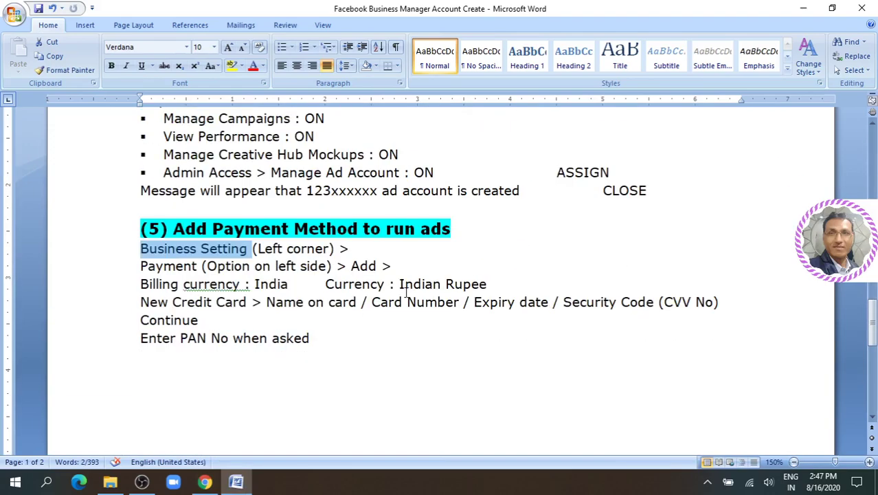
click(254, 226)
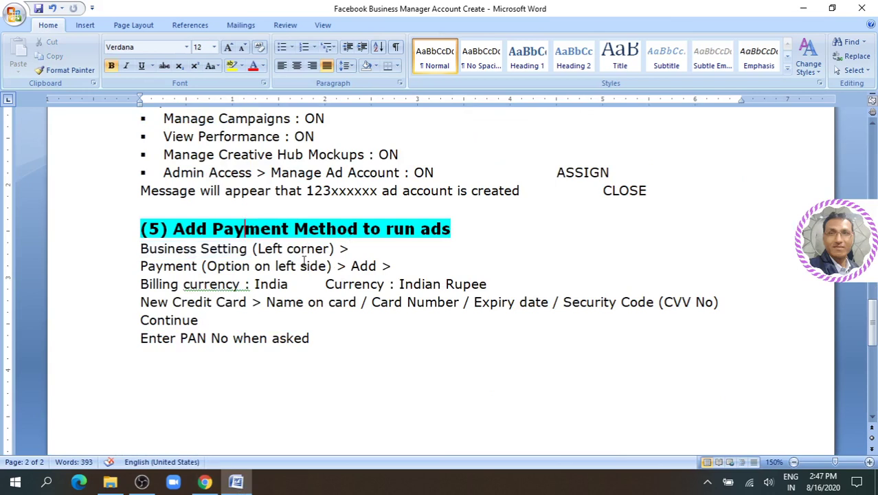
click(141, 249)
drag(140, 248, 247, 250)
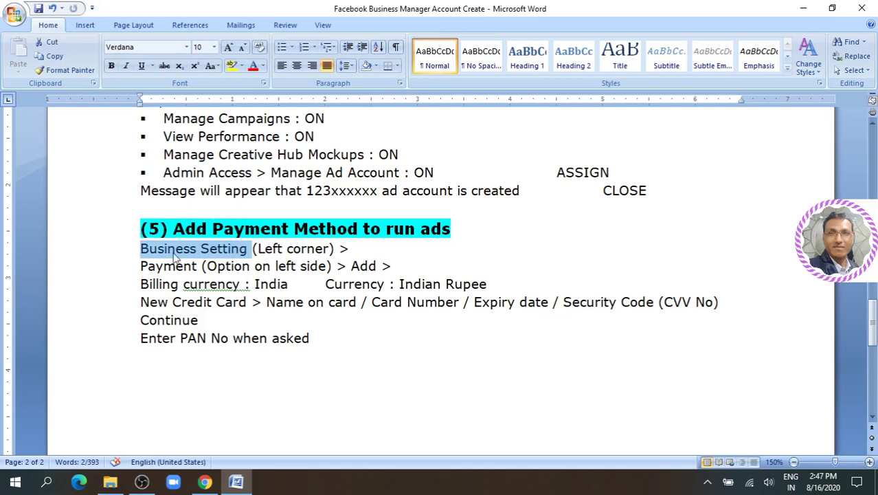
In Chrome, open the Payments section of Business Settings, highlighting the matching Payment line in the Word notes on the way.
click(205, 483)
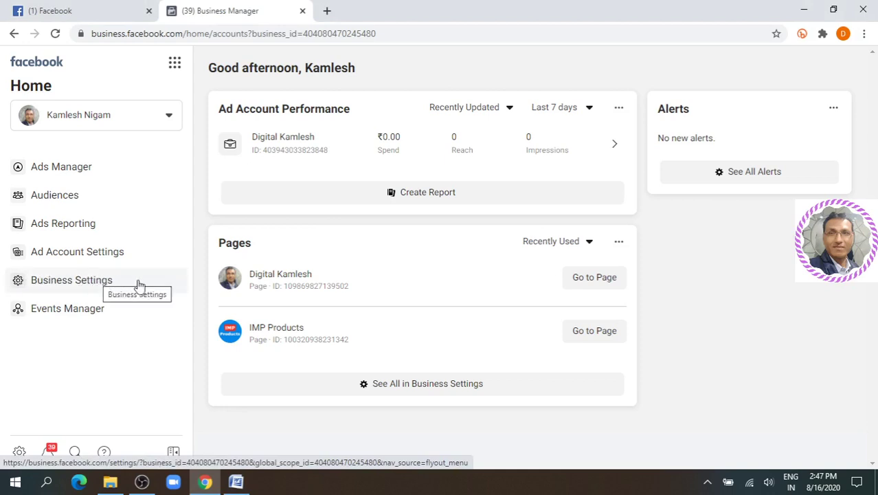
click(81, 284)
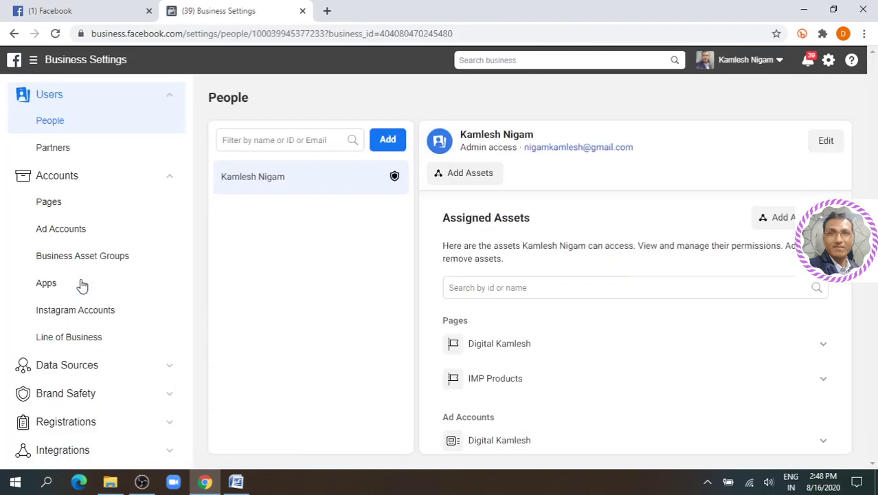
click(236, 483)
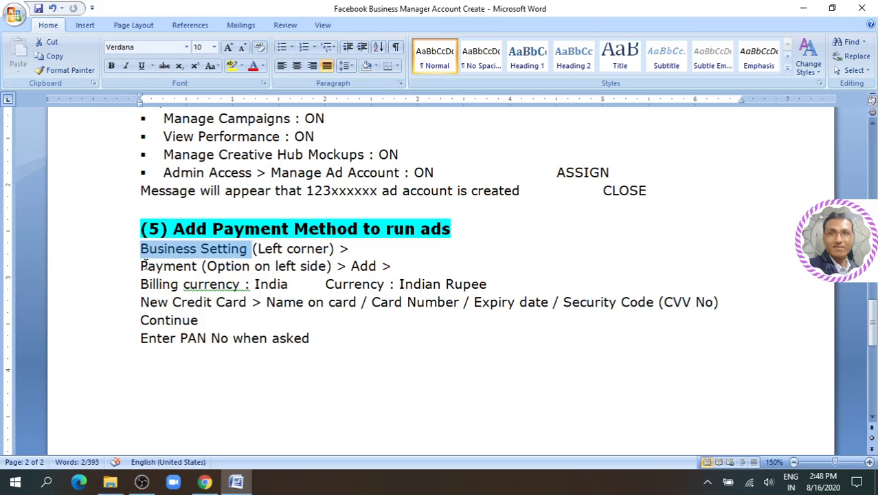
drag(142, 266, 387, 270)
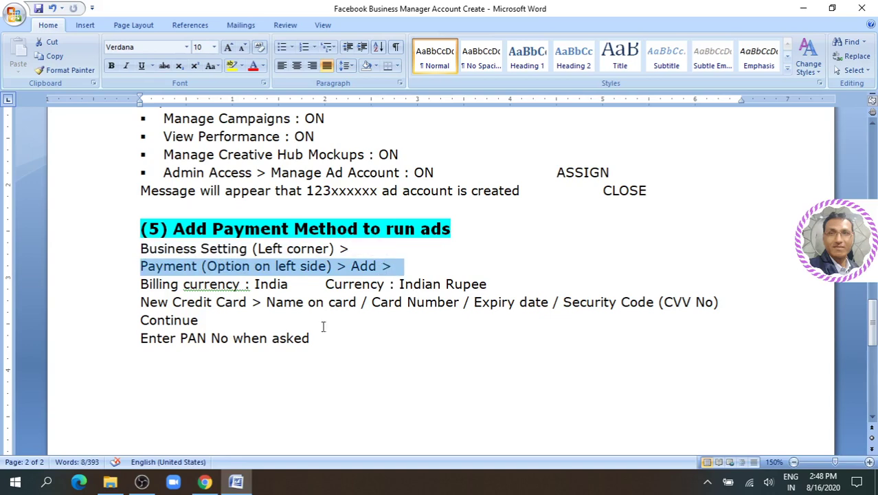
click(206, 481)
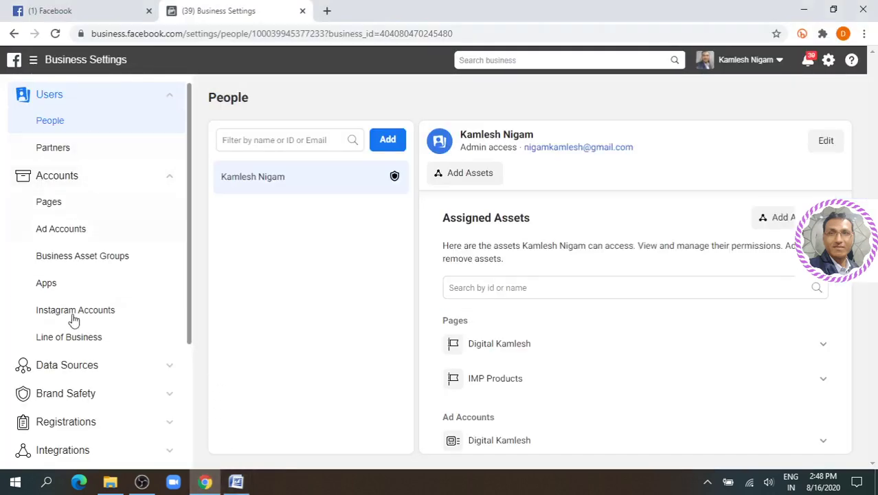
scroll(138, 272, down, 3)
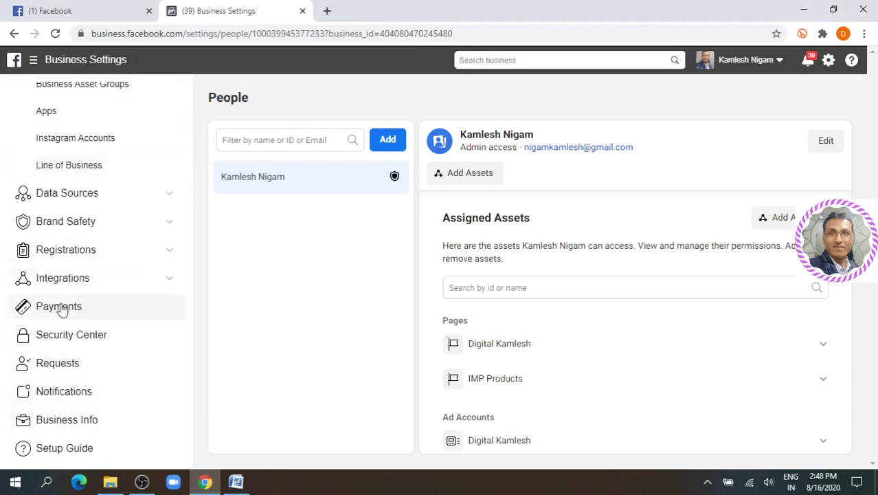
click(85, 310)
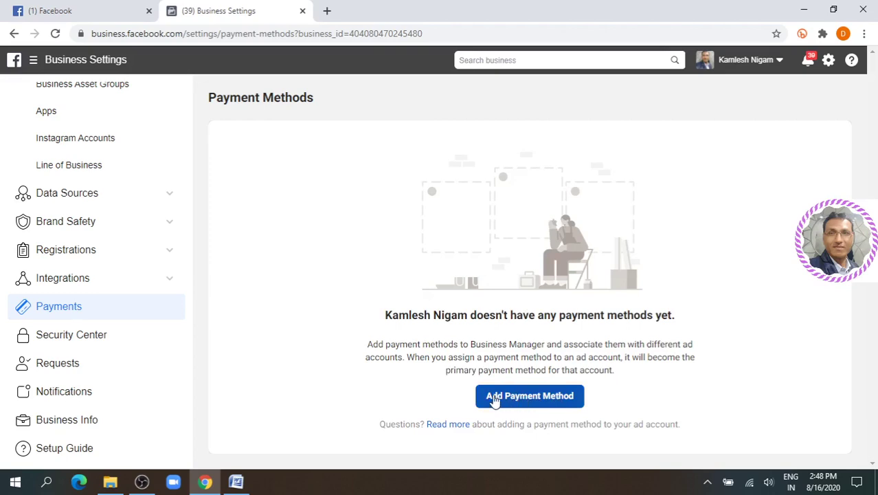
Check the Payment line in the Word notes, and open the form for adding a payment method in Chrome.
click(235, 481)
triple_click(265, 266)
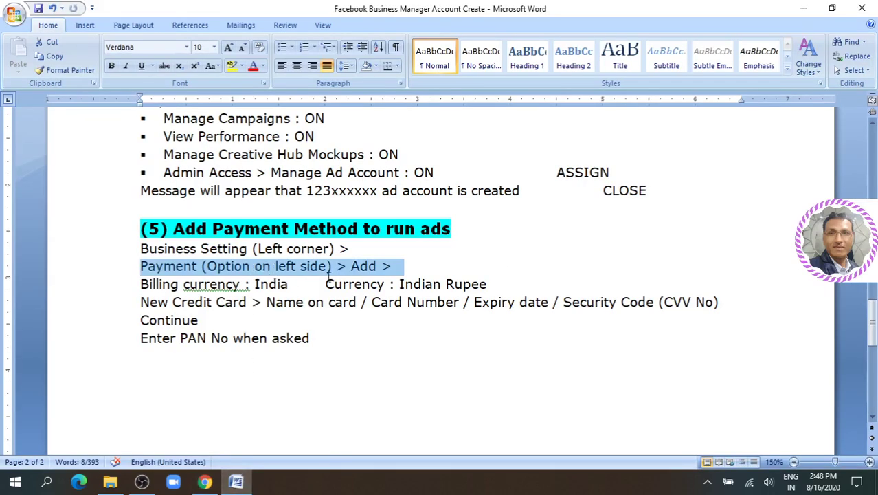
click(205, 481)
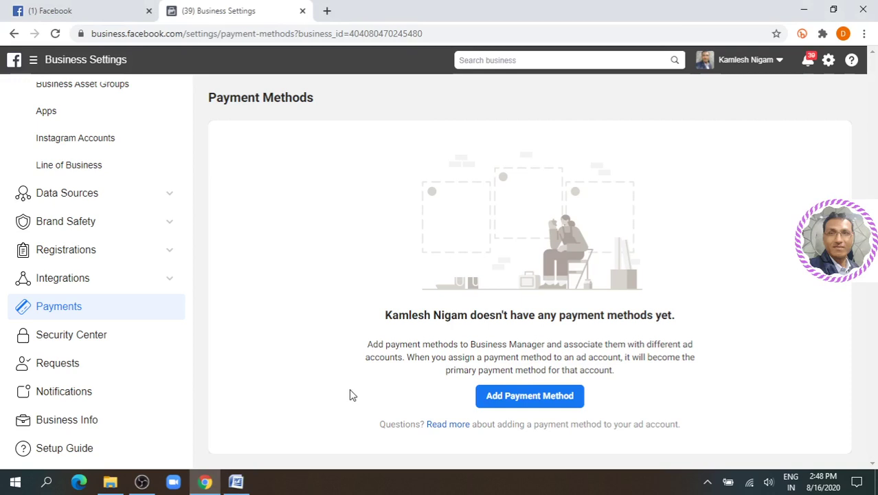
click(514, 397)
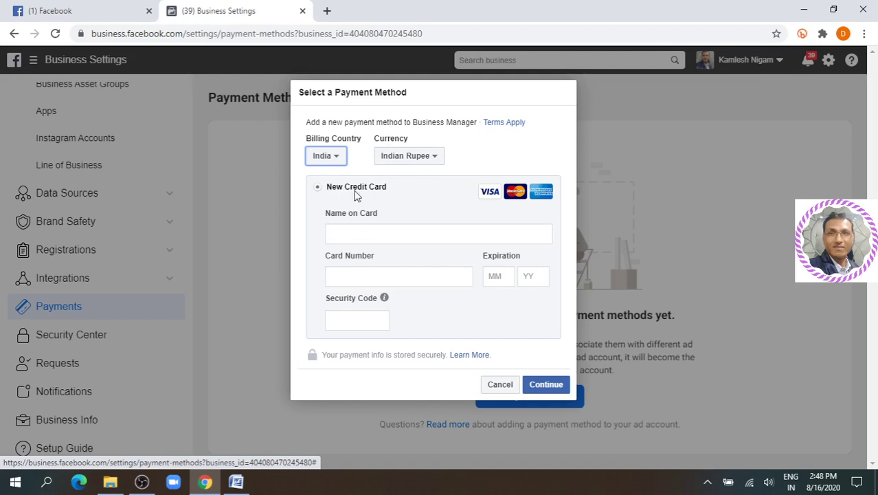
Go through the name, card number and security code fields of the new credit card form, and cancel it without entering anything.
click(345, 232)
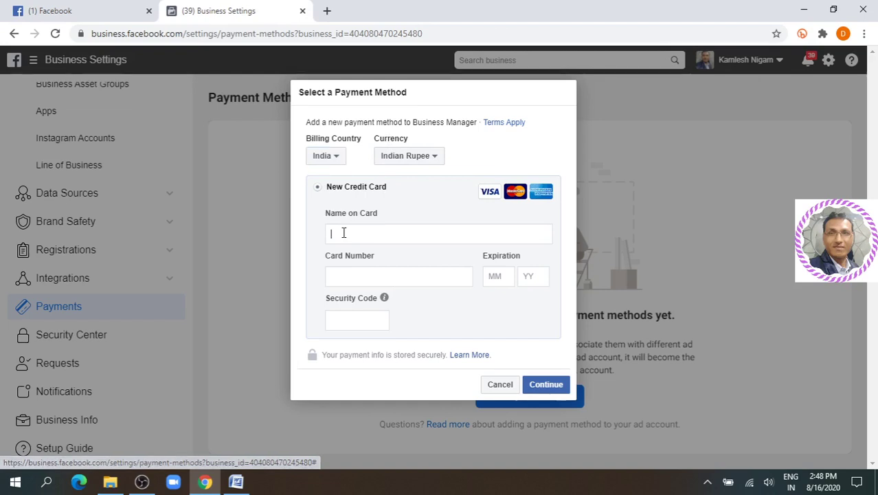
click(343, 276)
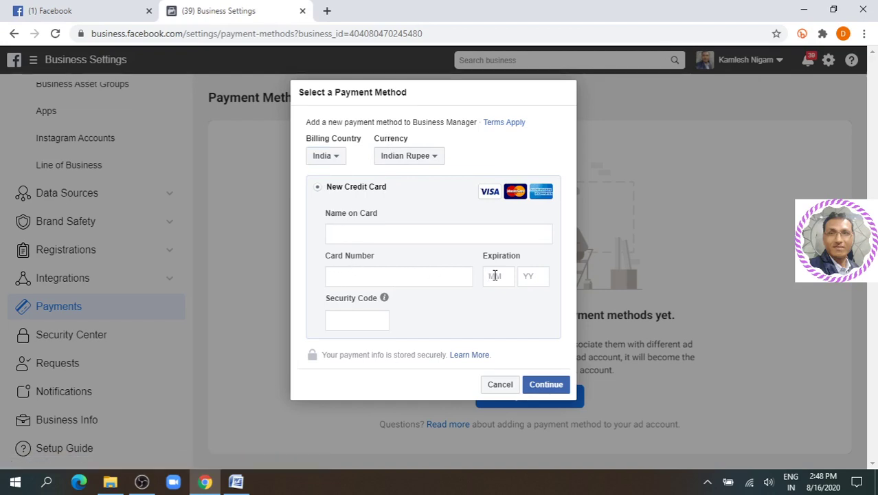
click(338, 317)
mouse_move(384, 299)
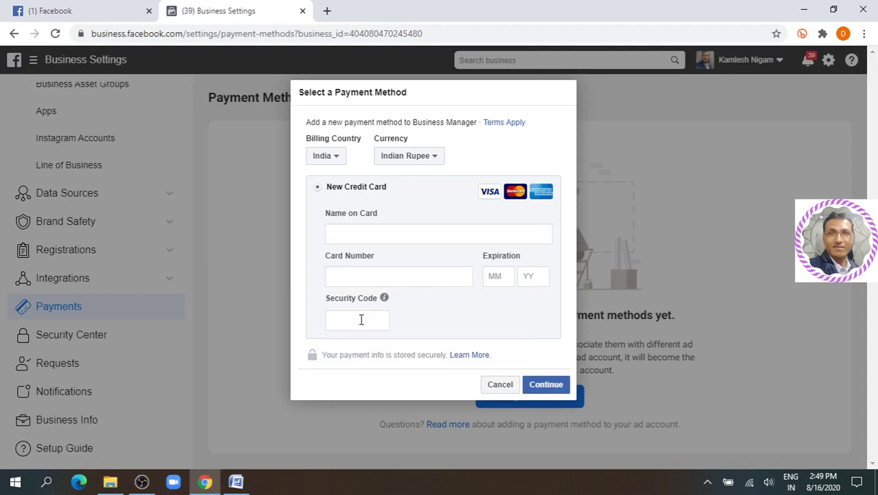
click(499, 384)
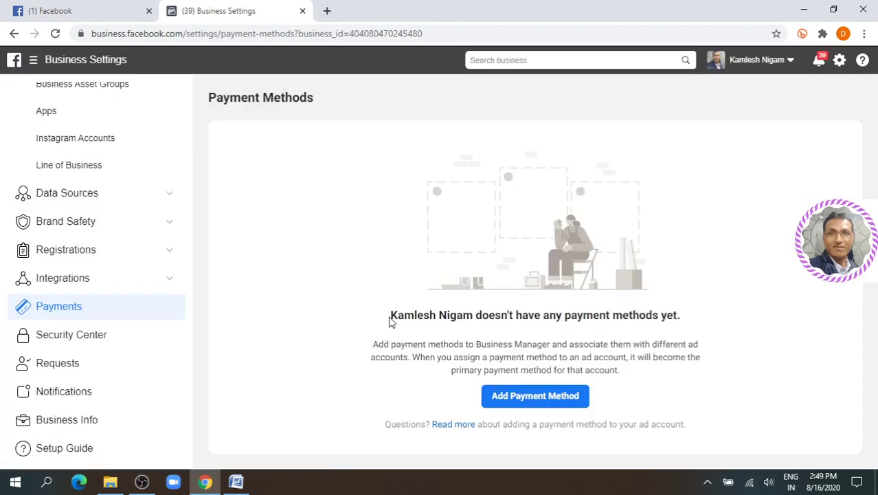
Review the payment method instructions in the Word notes against the Payment Methods page, and return to the numbered outline of setup steps.
click(236, 481)
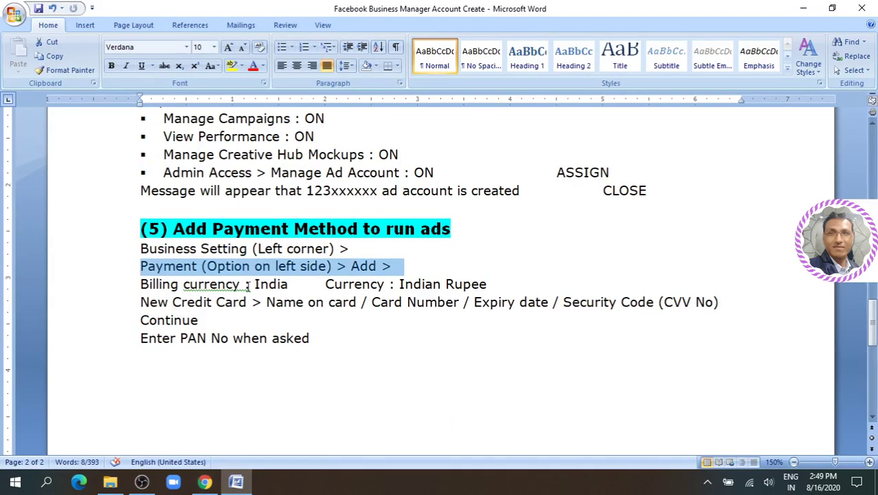
click(205, 481)
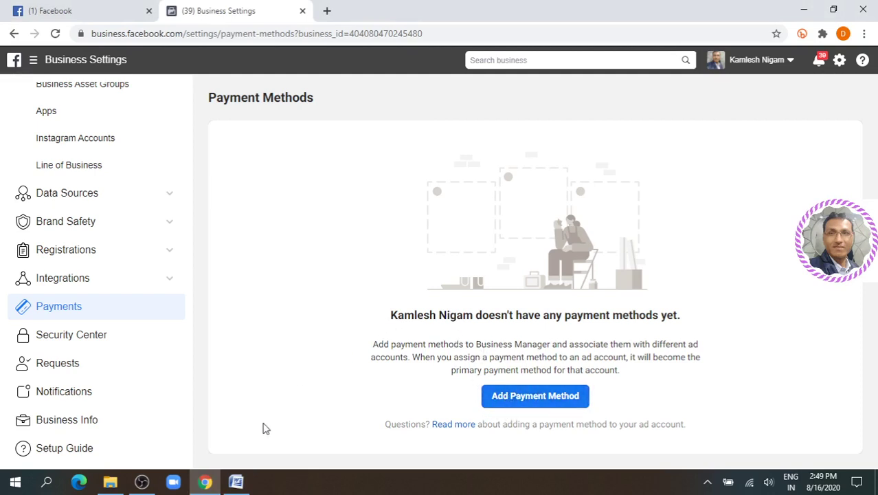
click(235, 481)
scroll(434, 296, up, 12)
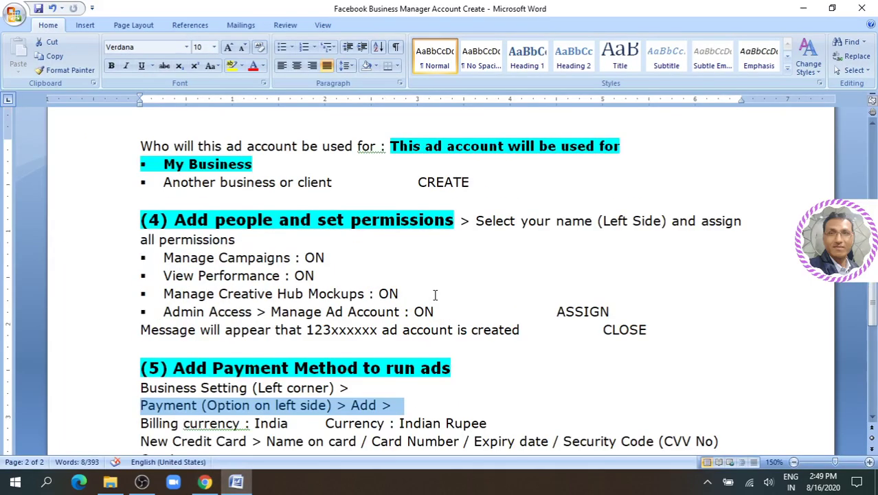
scroll(434, 296, up, 11)
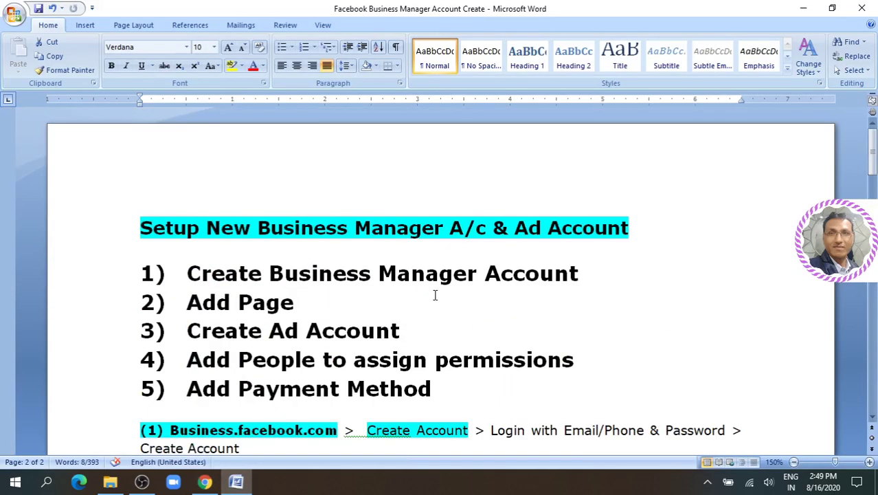
scroll(435, 294, down, 5)
scroll(437, 293, up, 5)
scroll(437, 293, down, 4)
scroll(437, 292, up, 1)
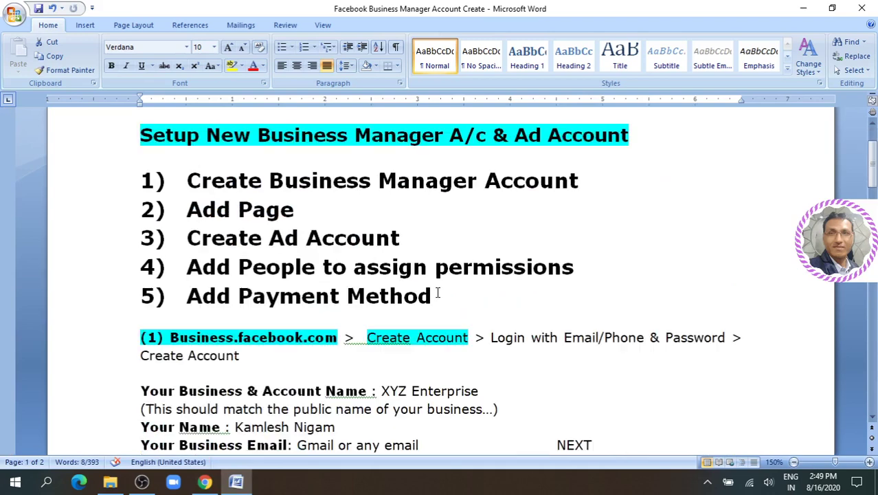
Highlight the "Add Page" item in the numbered outline of setup steps.
drag(188, 175, 446, 290)
click(195, 209)
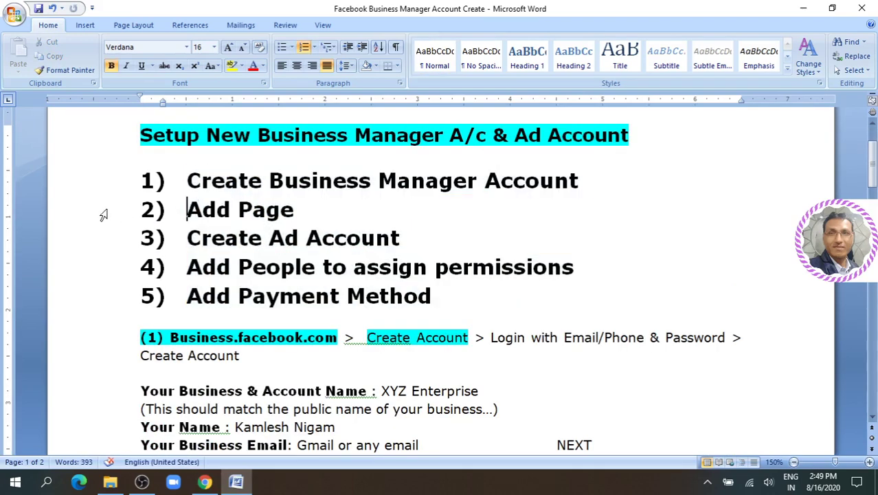
click(103, 211)
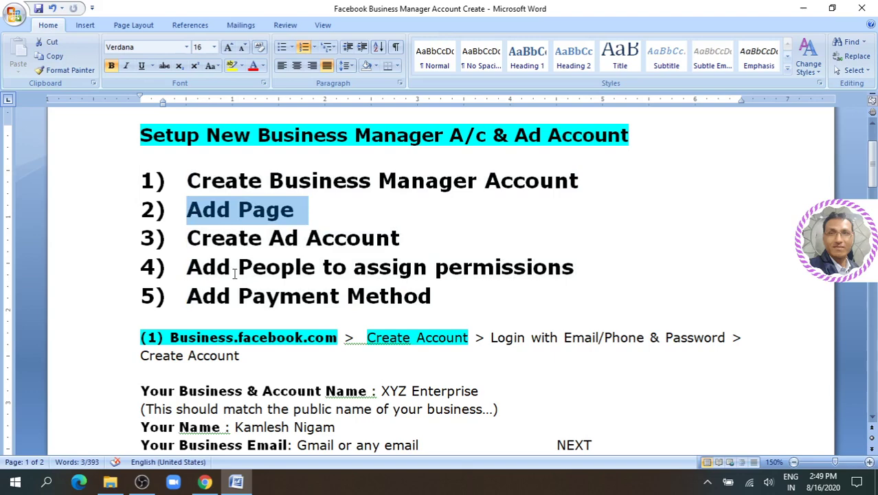
Switch to Chrome and open the Pages section under Accounts in Business Settings.
click(204, 481)
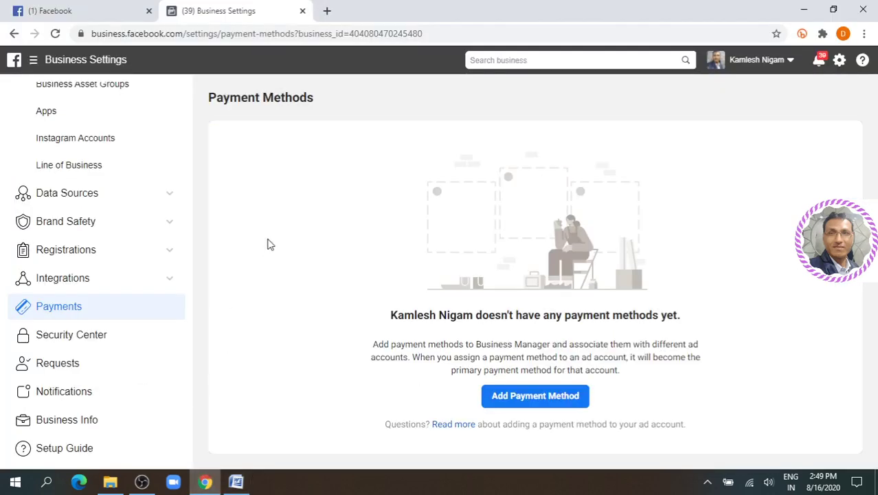
scroll(108, 162, up, 3)
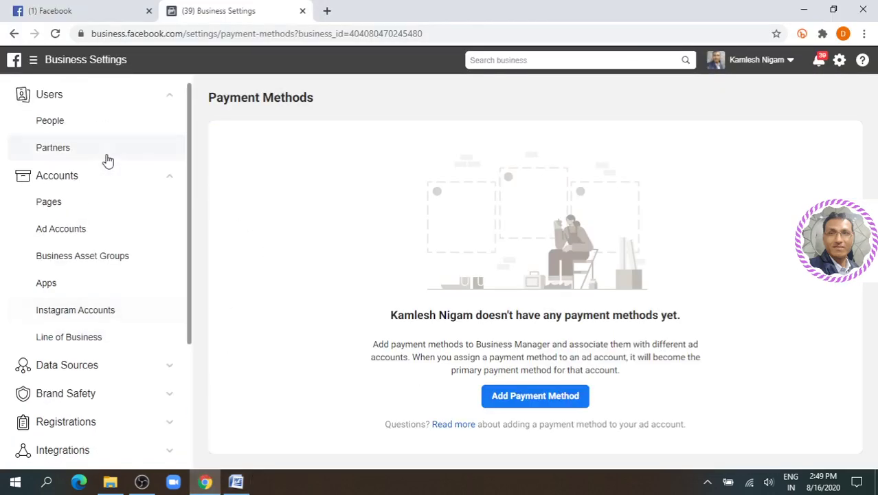
click(93, 208)
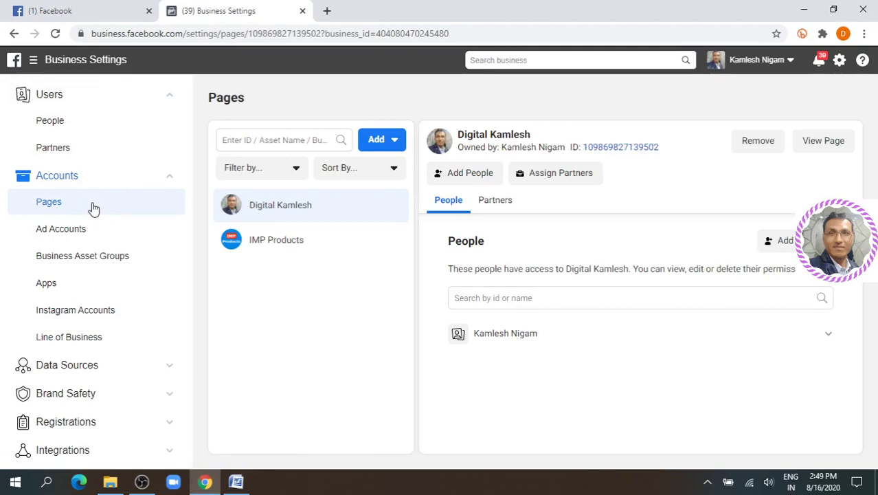
Highlight the three page options under section (2) in the Word notes, and show the matching choices for adding a page in Chrome.
click(236, 481)
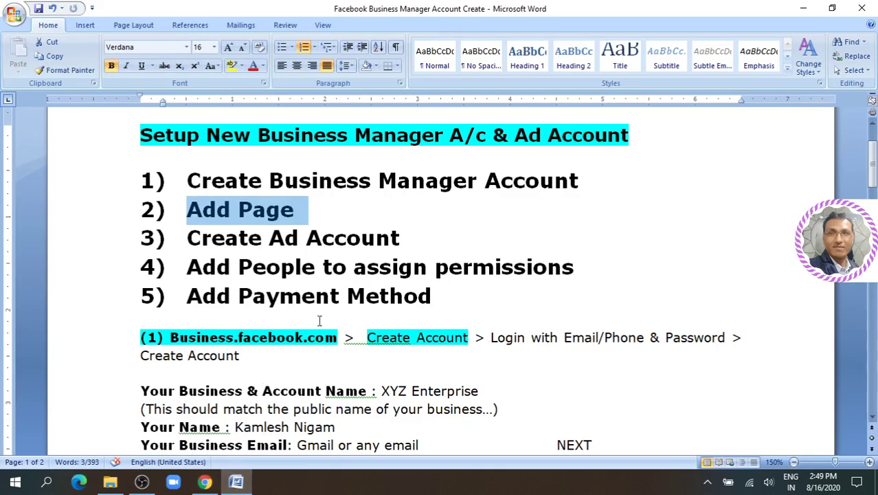
scroll(329, 295, down, 3)
scroll(342, 274, down, 6)
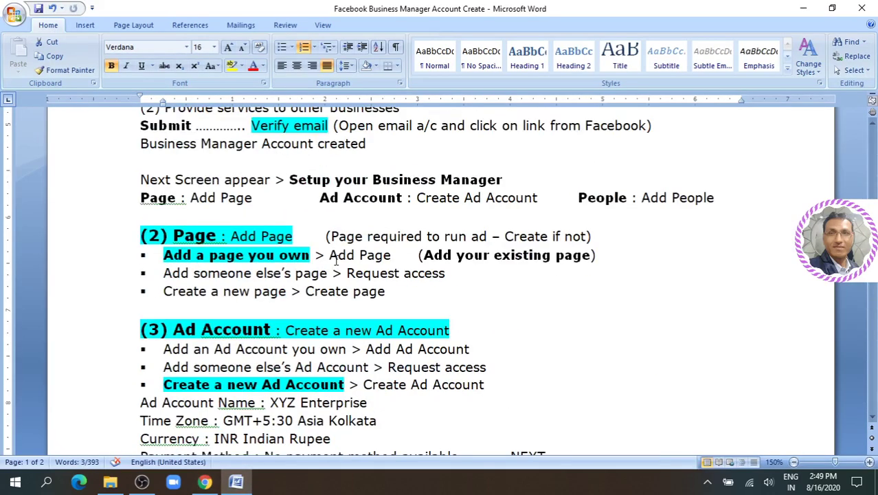
drag(166, 252, 286, 291)
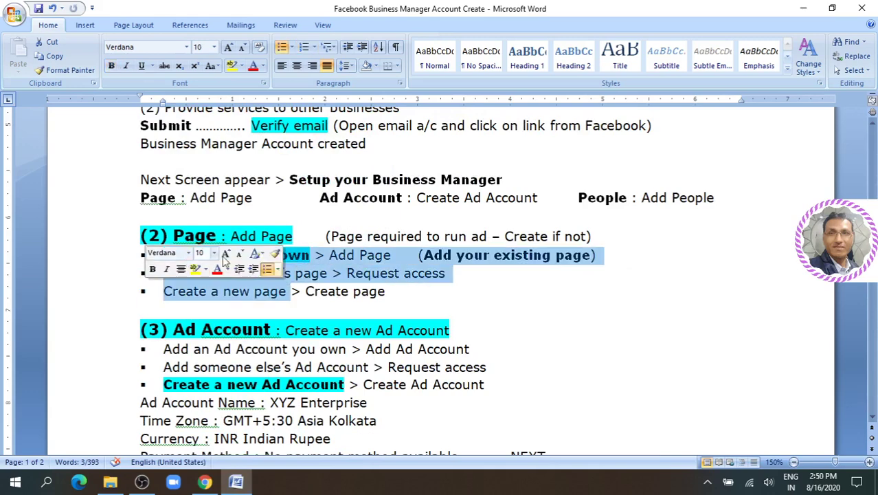
click(323, 257)
drag(231, 254, 286, 291)
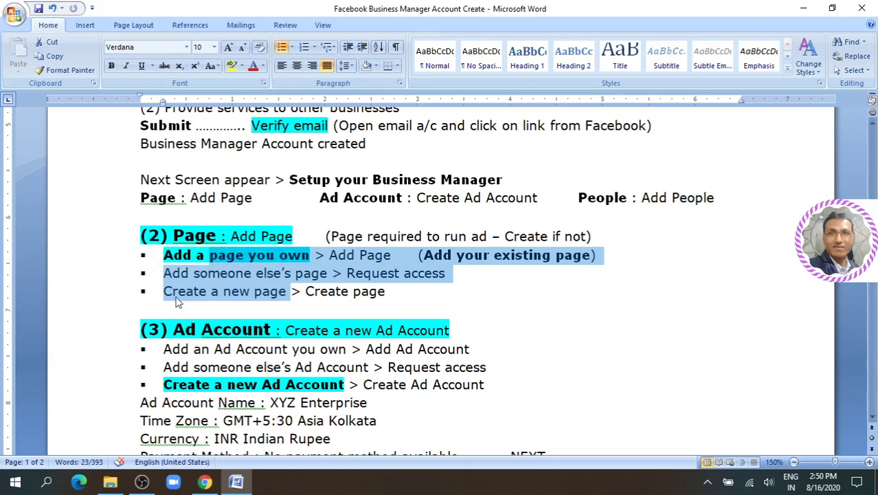
click(205, 481)
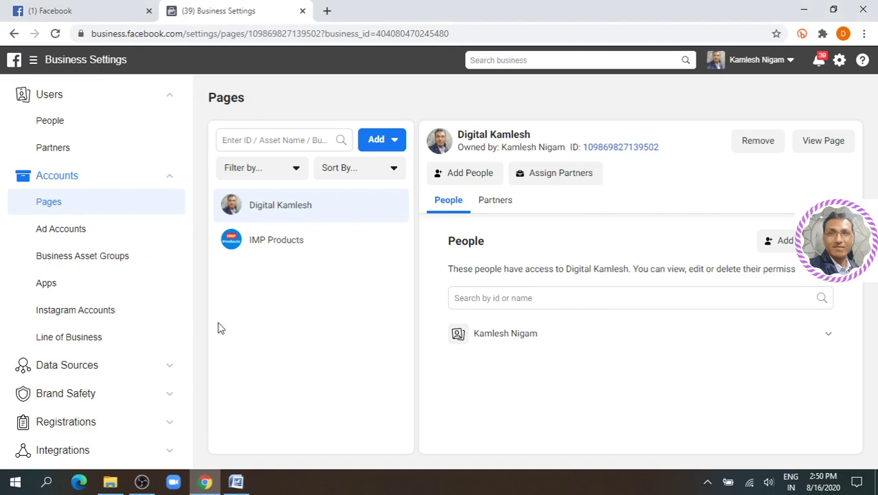
click(386, 142)
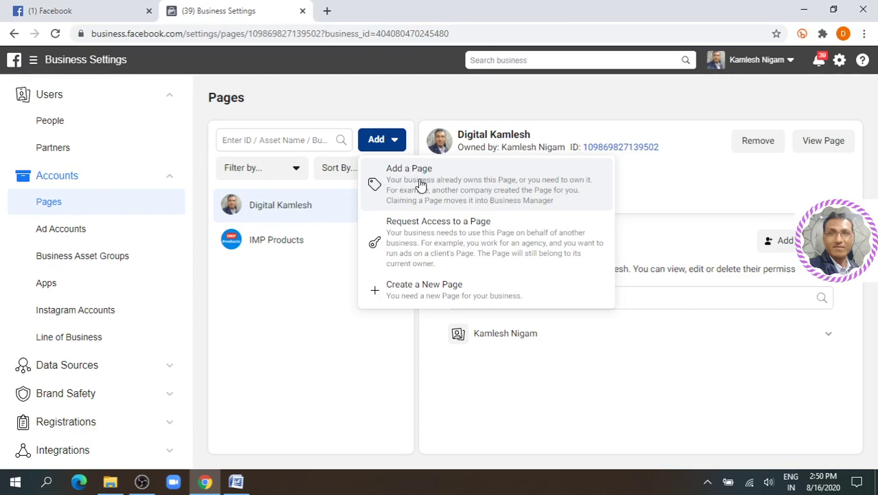
Switch to Word and highlight the section (3) Ad Account heading together with its three options.
click(236, 481)
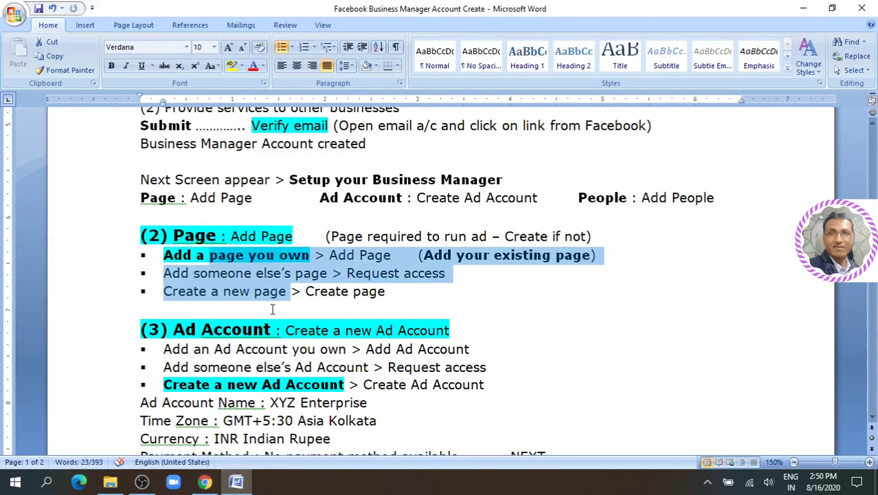
scroll(221, 263, down, 2)
drag(141, 237, 298, 289)
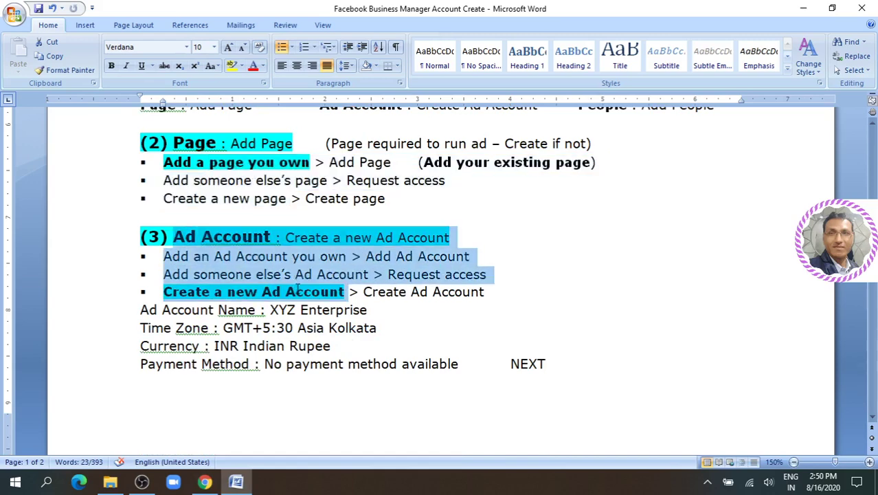
Switch to Chrome, open the Ad Accounts section under Accounts, and show the choices for adding an ad account.
click(205, 481)
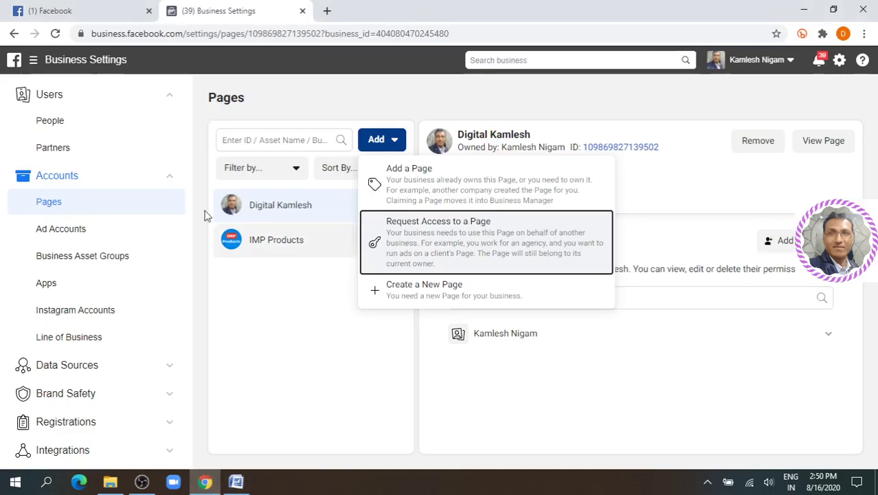
click(80, 235)
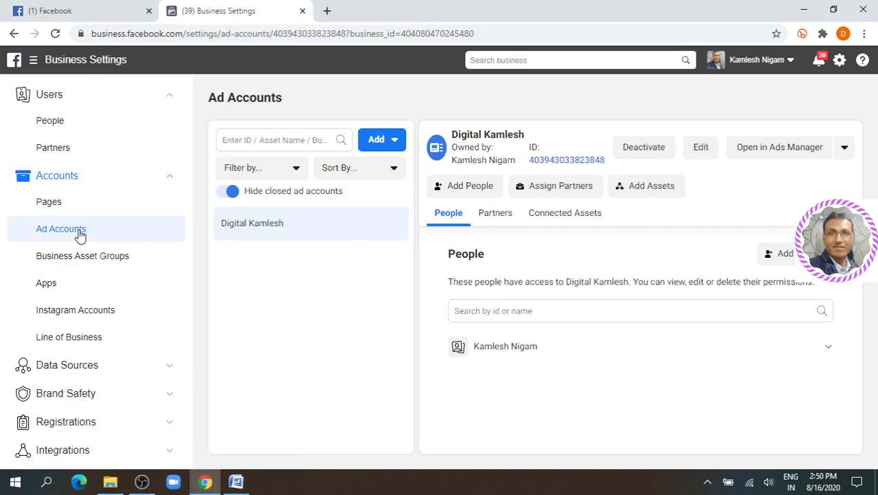
click(235, 481)
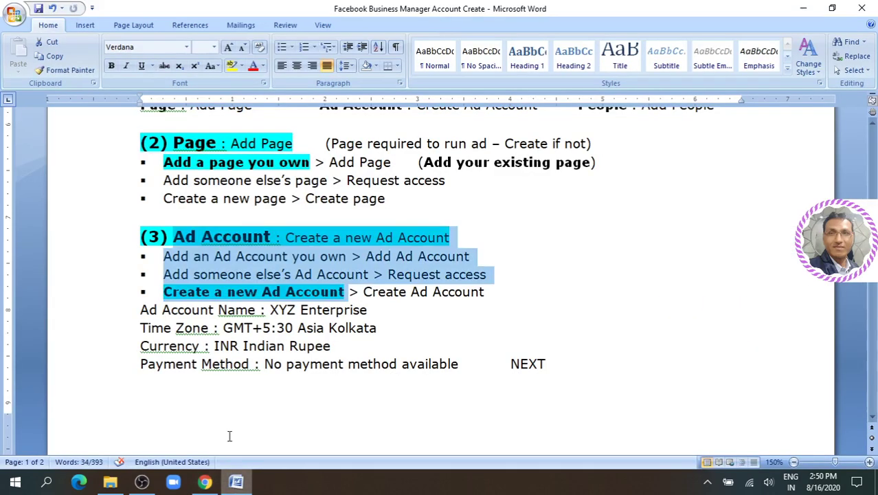
click(204, 481)
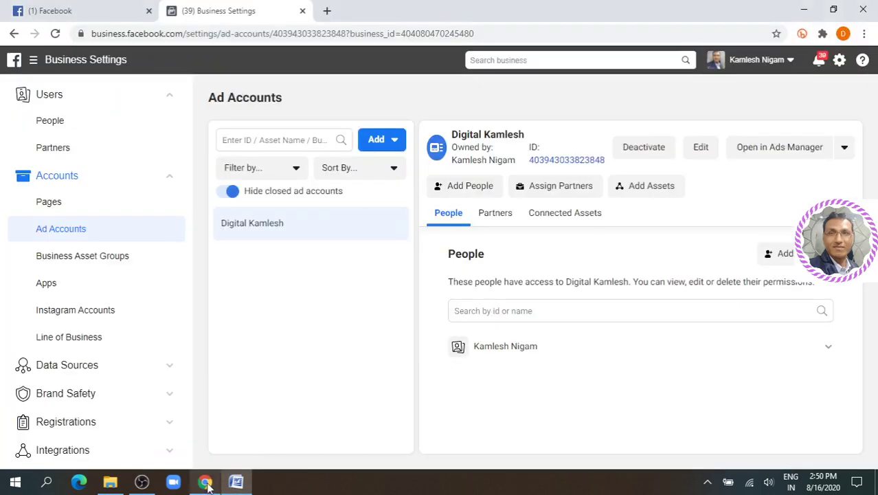
click(383, 141)
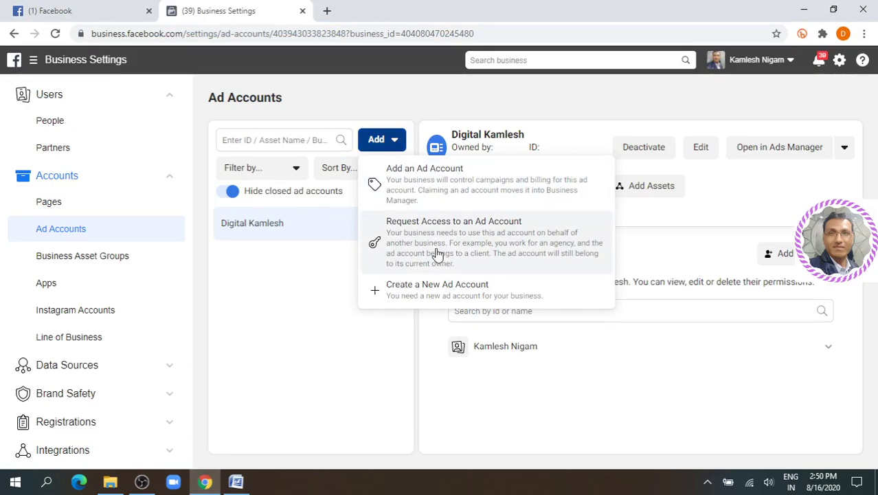
Switch to Word and highlight the section (4) instructions on adding people, including the permissions list starting at "Manage Campaigns".
click(235, 481)
scroll(271, 301, down, 5)
scroll(272, 300, down, 1)
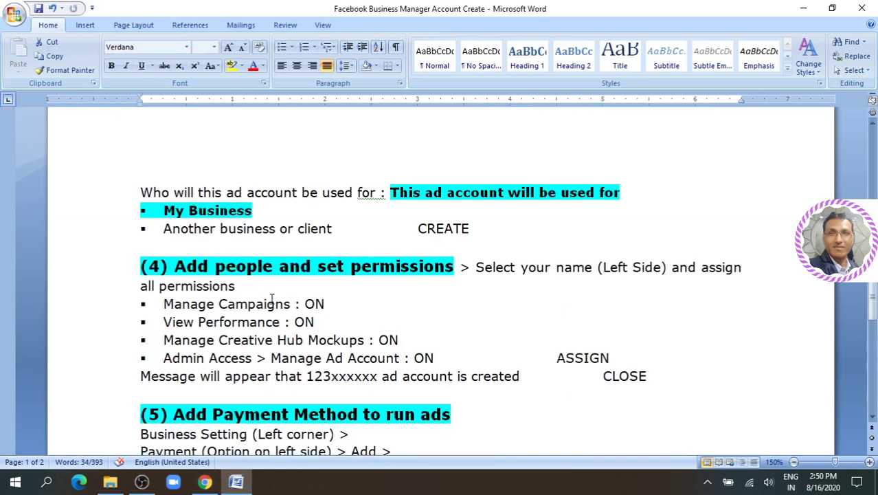
scroll(271, 300, down, 1)
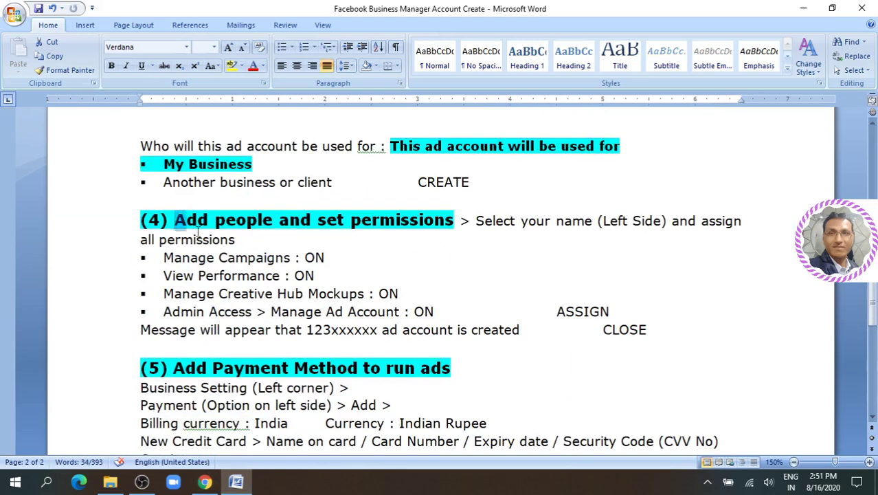
drag(174, 220, 270, 311)
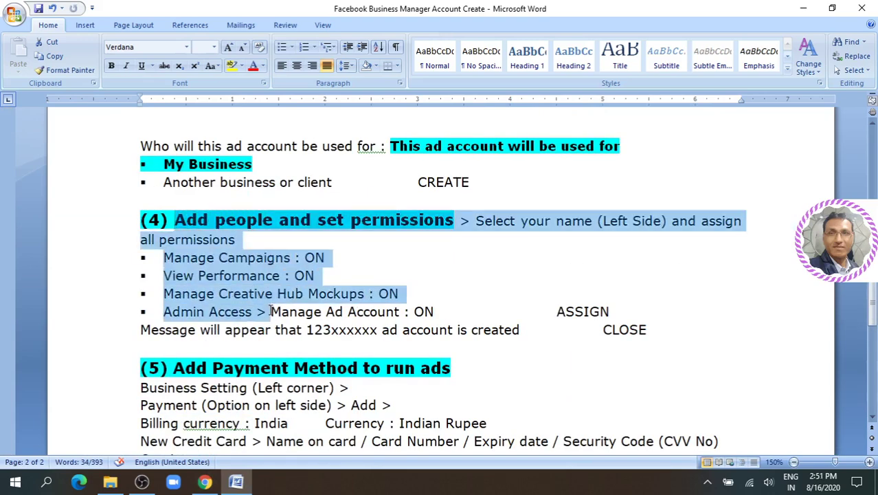
click(229, 257)
drag(165, 258, 269, 310)
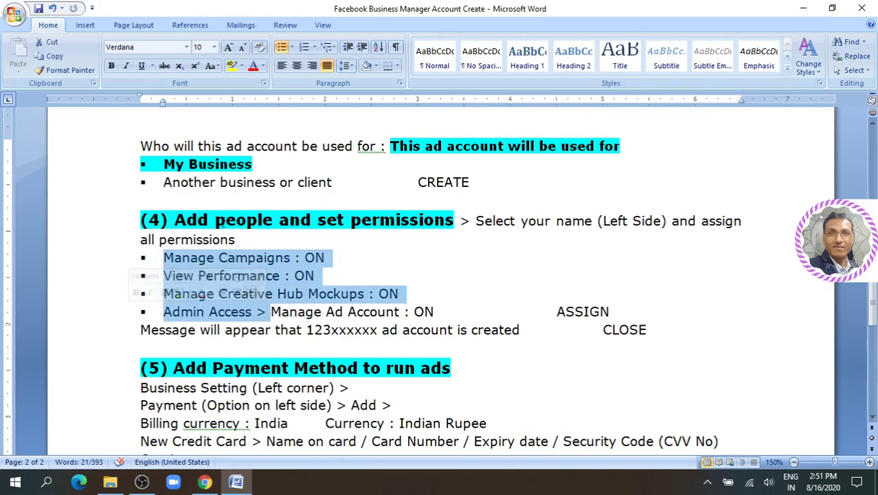
Open People under Users in Chrome, and compare it with the highlighted "Select your name (Left Side)" instruction in the Word notes.
click(204, 481)
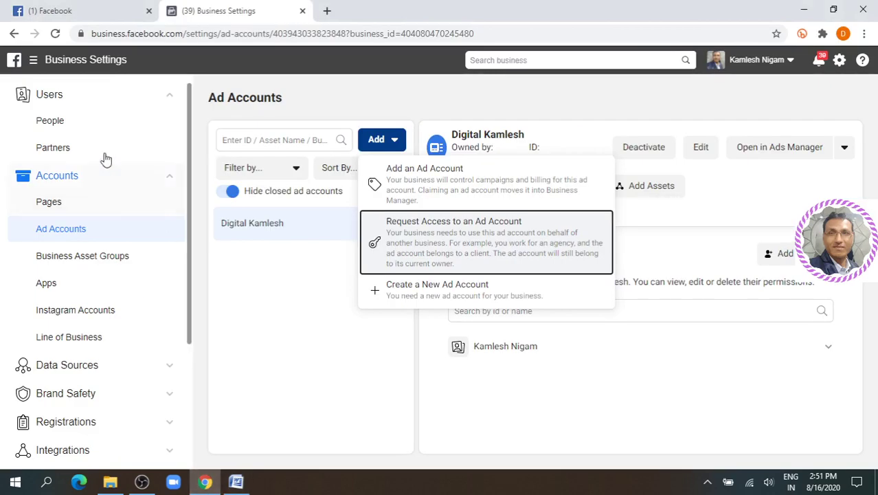
click(84, 126)
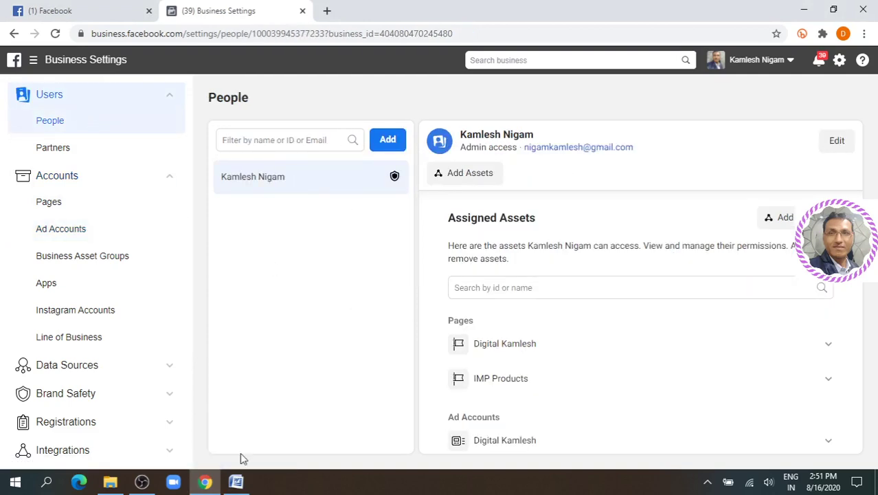
click(236, 481)
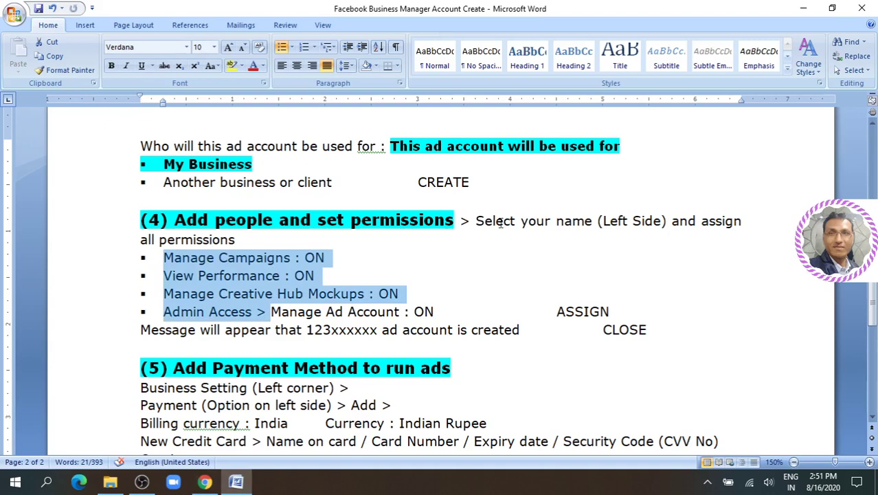
drag(476, 220, 661, 220)
click(205, 482)
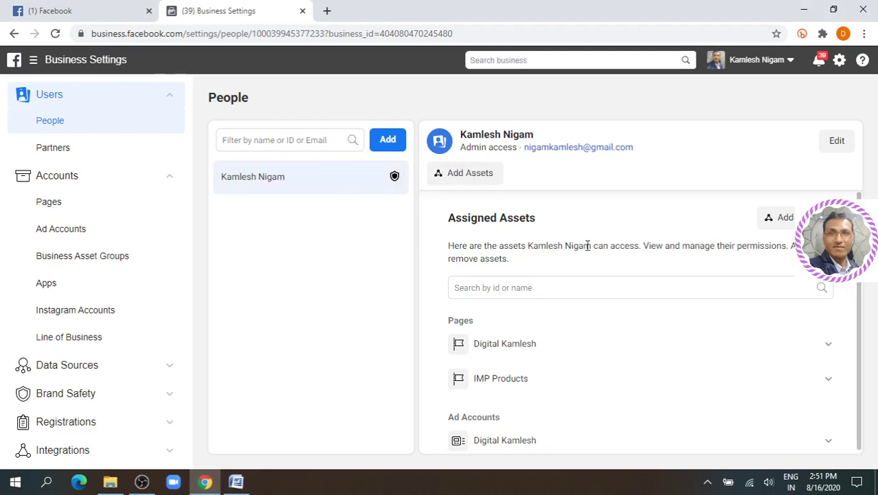
Highlight the permissions list under section (4) in the Word notes and compare it with the person's assigned assets in Chrome.
click(242, 479)
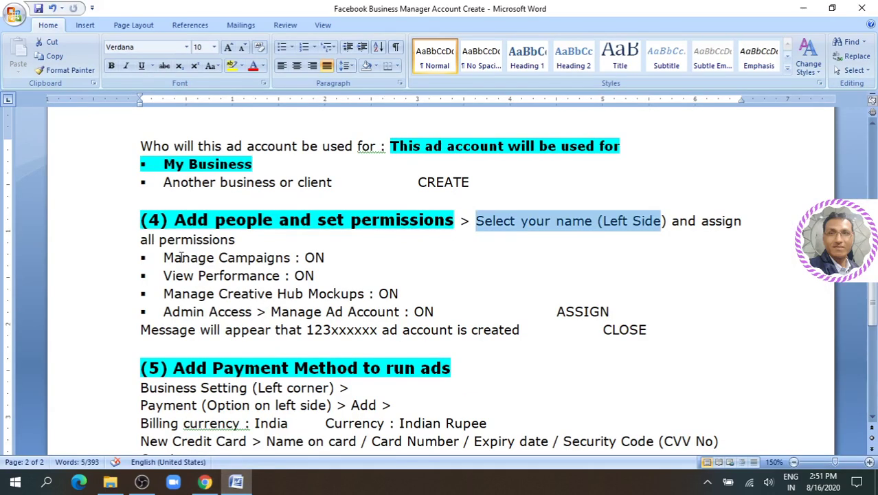
drag(165, 257, 302, 310)
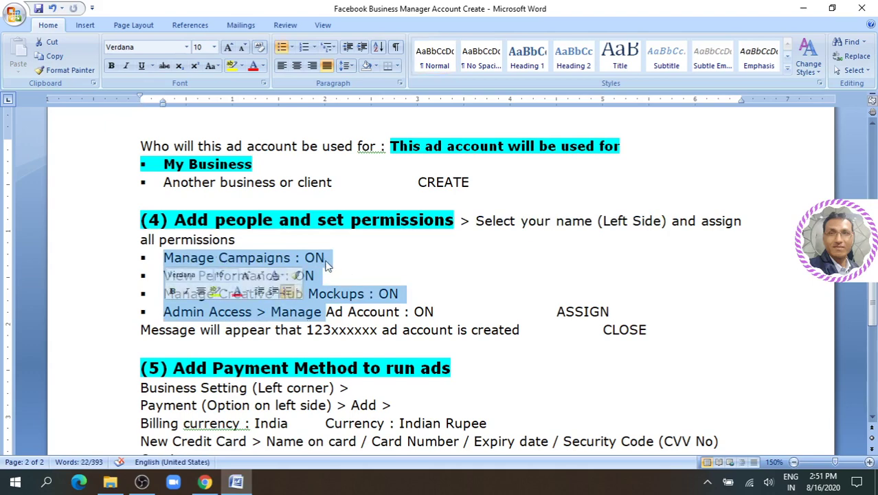
click(205, 482)
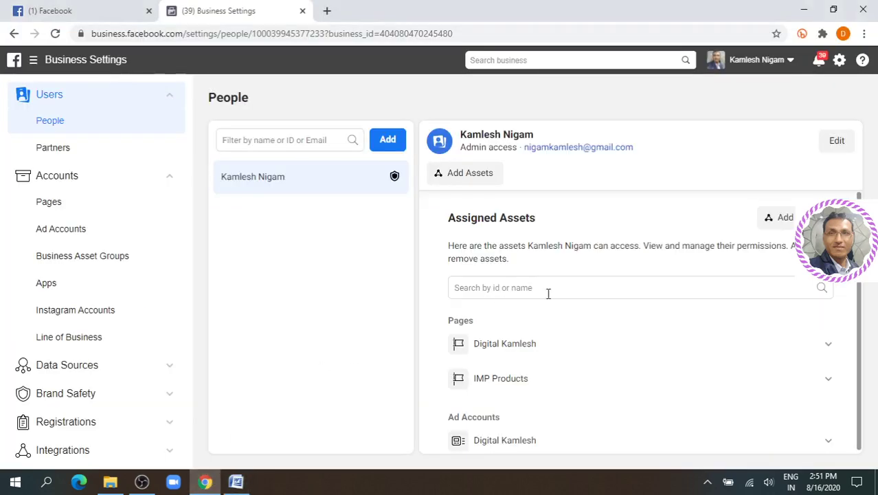
scroll(547, 293, down, 1)
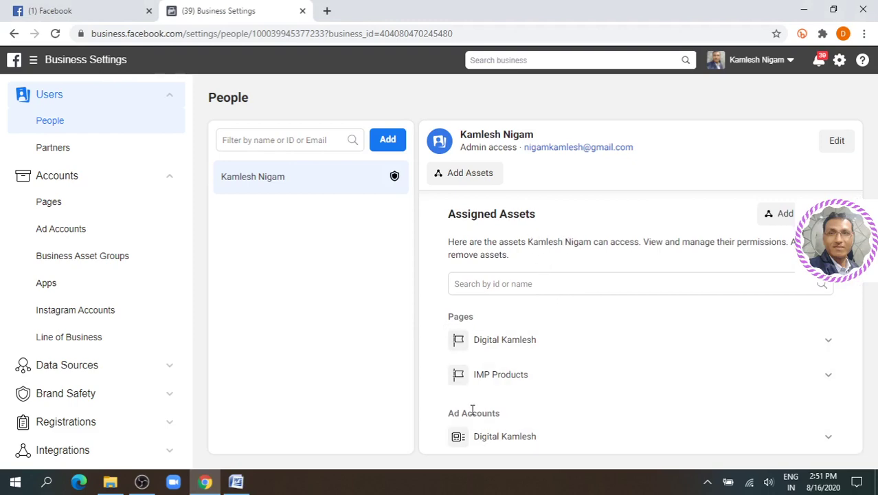
click(240, 481)
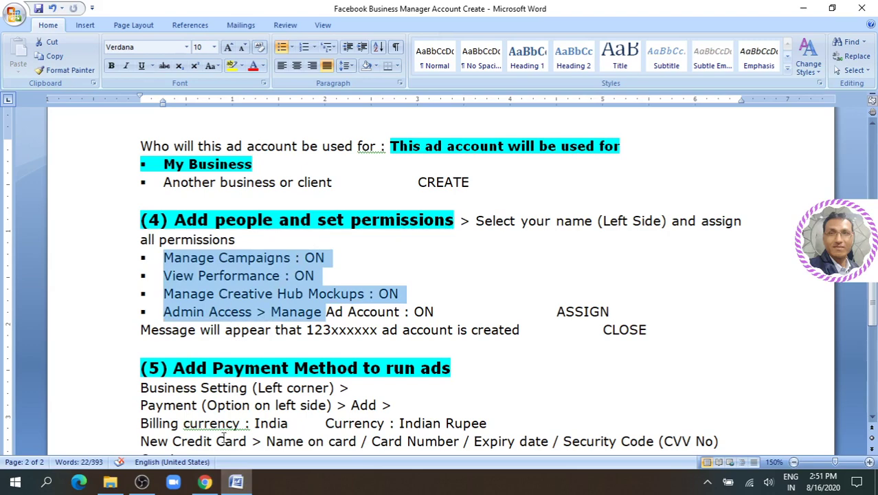
Switch to Chrome and expand the assigned ad account in the People section to show its Standard Access and Admin Access permissions.
click(204, 481)
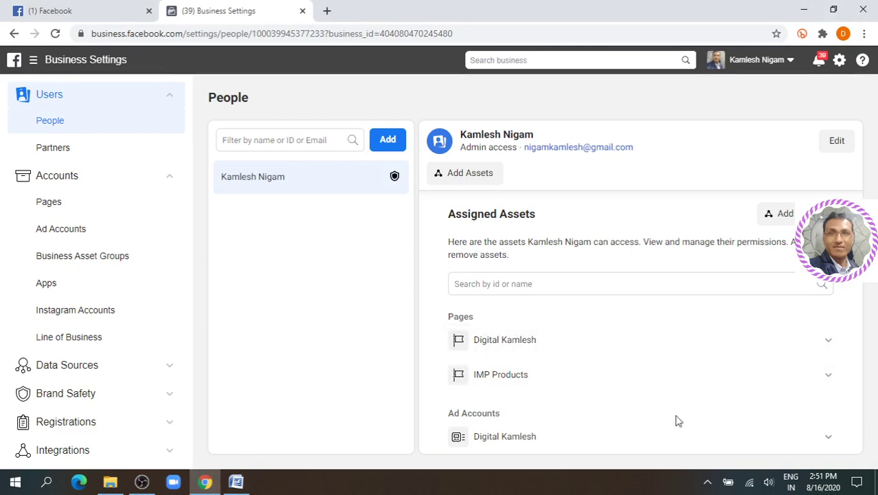
click(829, 439)
scroll(813, 406, down, 5)
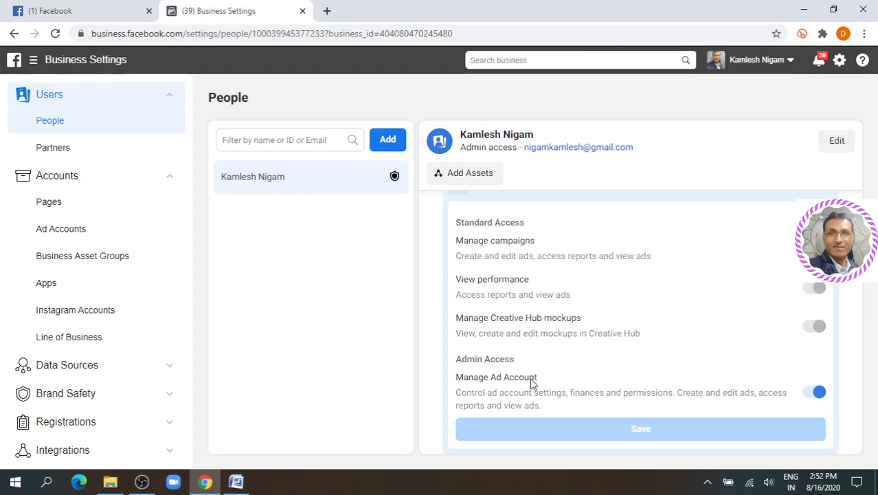
Check the "Admin Access > Manage Ad Account : ON" line in the Word notes against the ad account permissions in Chrome.
click(236, 481)
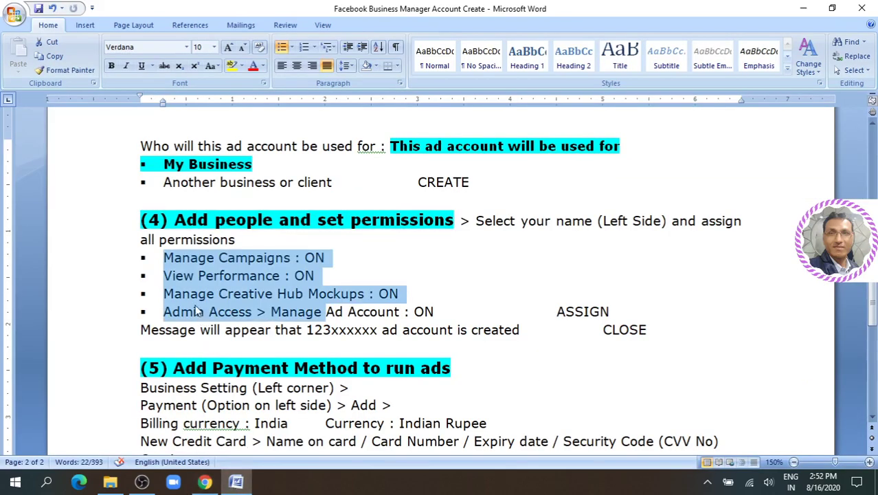
click(282, 311)
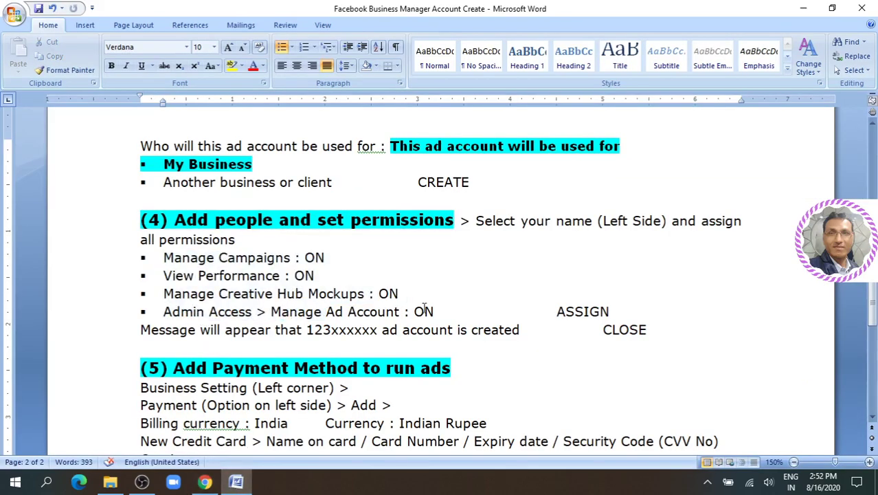
click(206, 482)
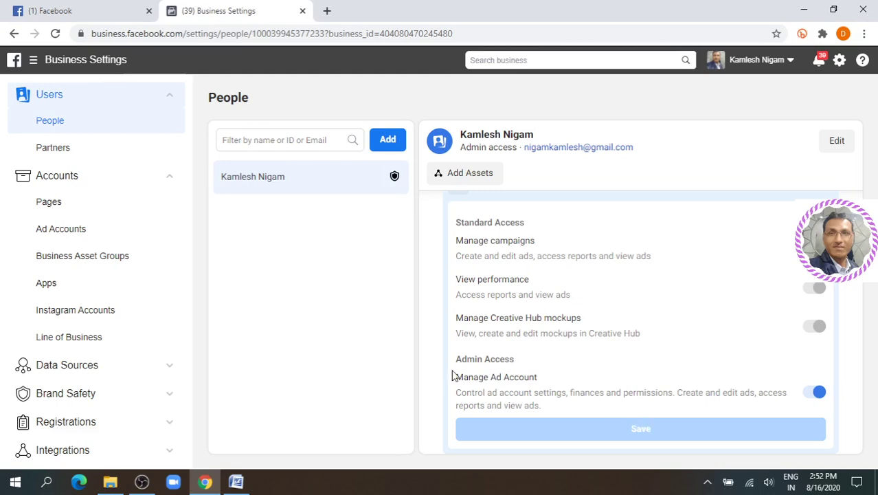
Switch to Word, look over the section (4) notes, and return to the numbered outline of setup steps.
click(235, 482)
scroll(281, 311, down, 3)
scroll(465, 313, up, 4)
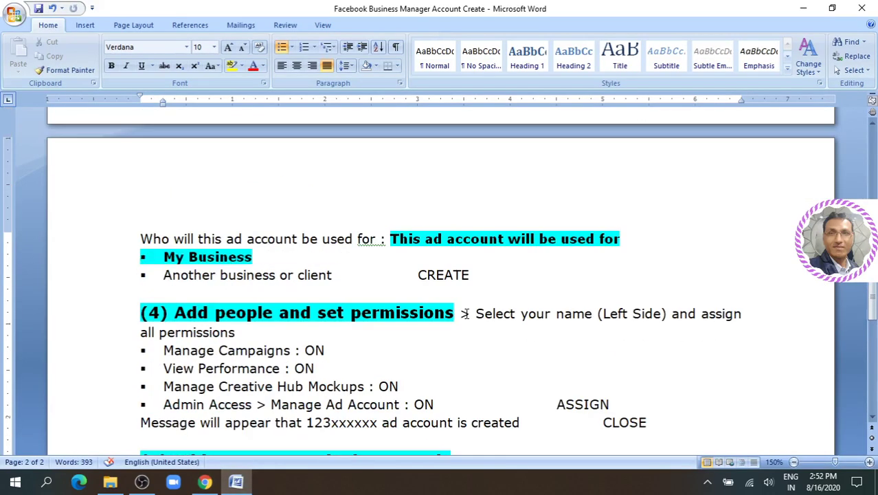
scroll(466, 313, down, 2)
scroll(465, 314, up, 15)
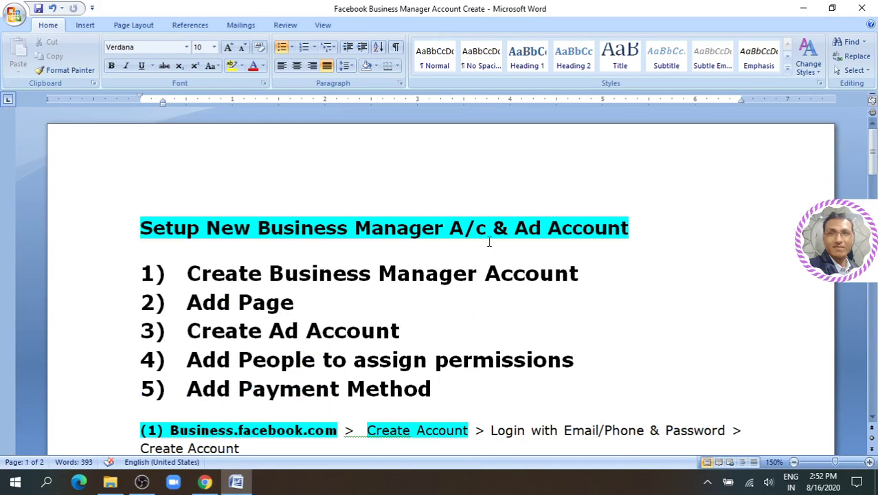
scroll(490, 238, down, 1)
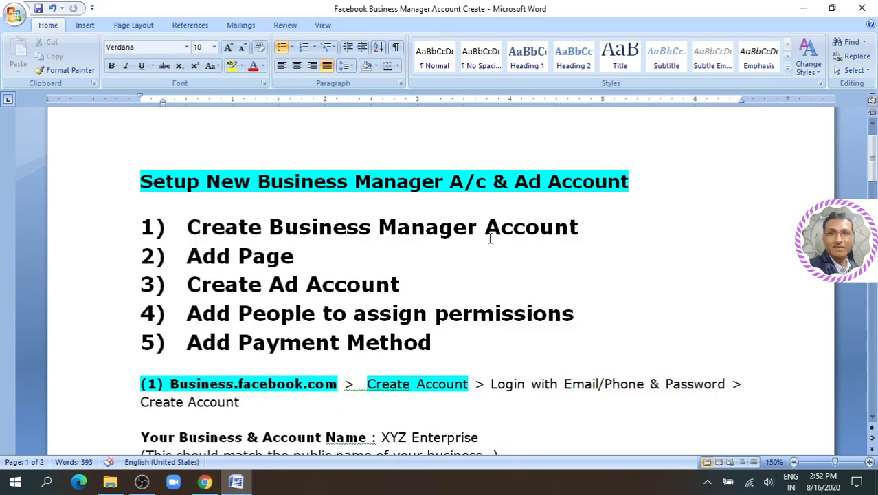
scroll(490, 239, down, 1)
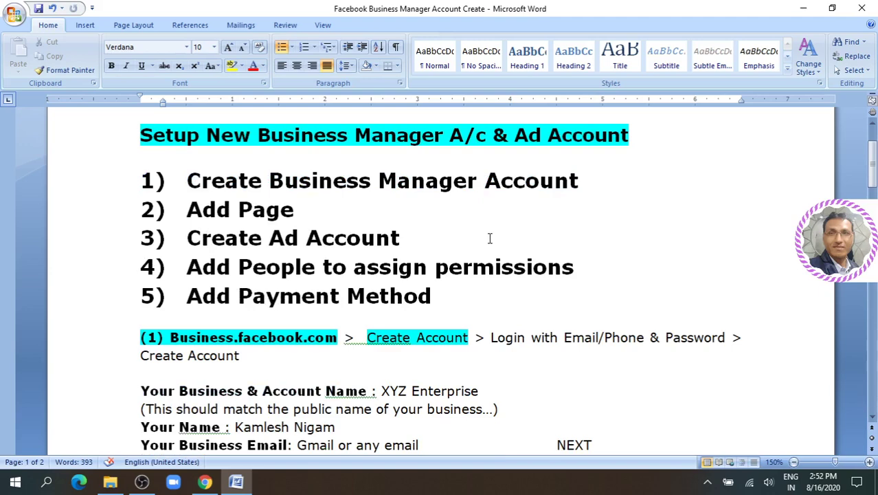
Review the Word notes from the setup outline through section (5) Add Payment Method to run ads, and return to Business Settings in Chrome.
scroll(490, 239, down, 2)
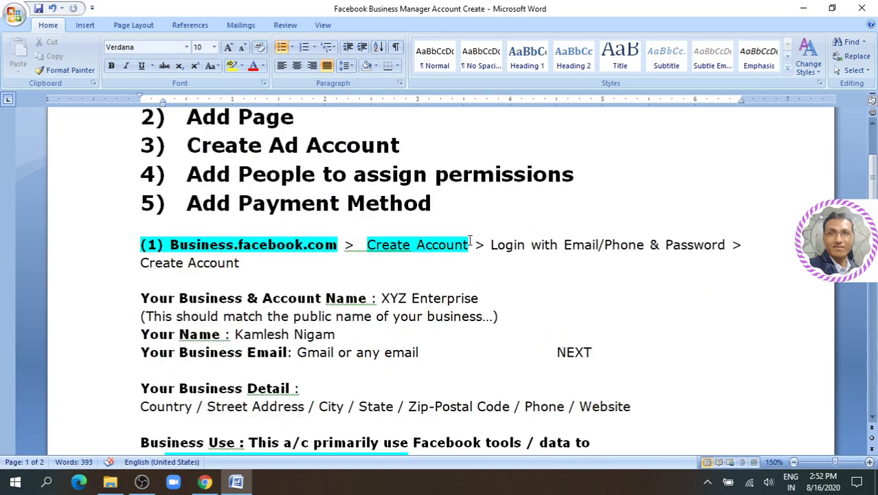
scroll(470, 239, down, 1)
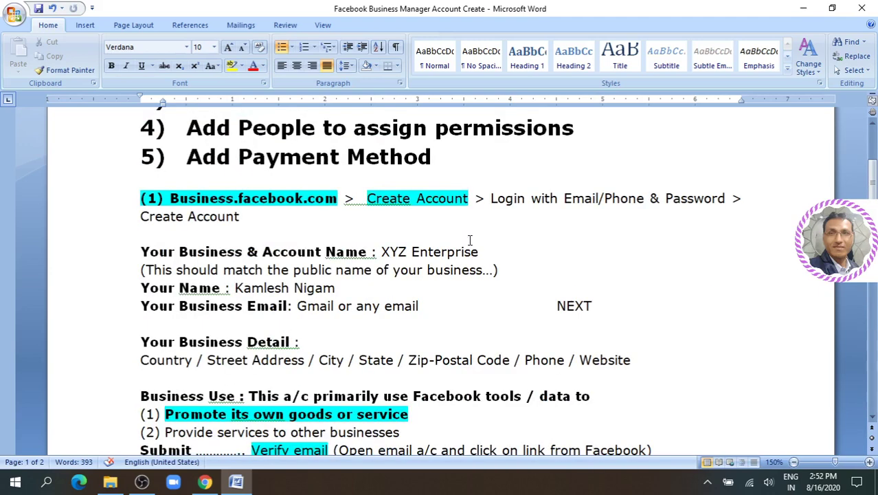
scroll(470, 239, down, 2)
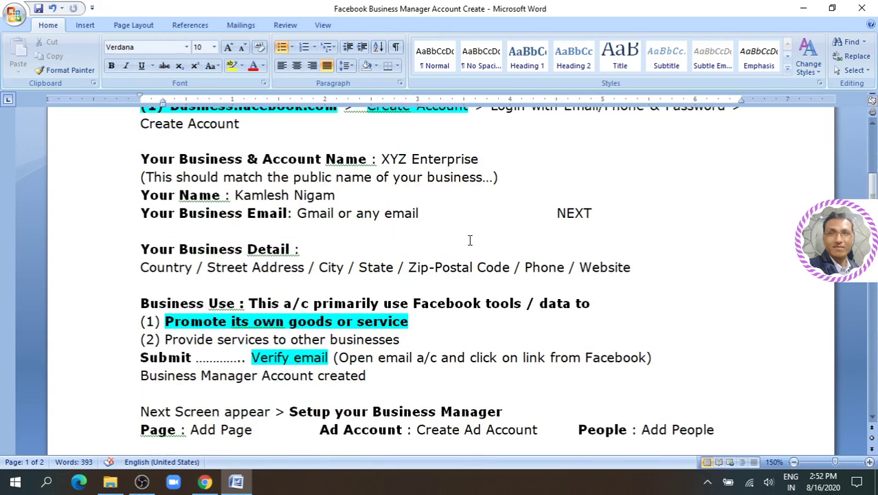
scroll(470, 240, down, 2)
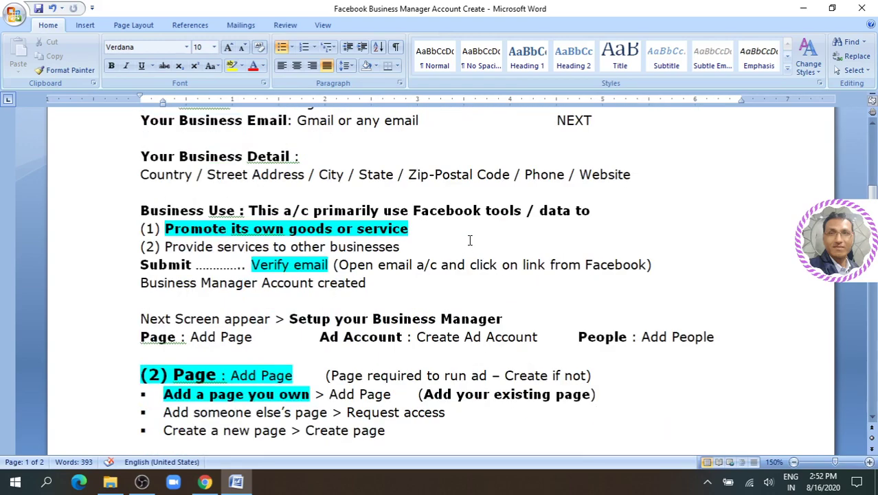
scroll(470, 239, down, 3)
scroll(469, 240, down, 7)
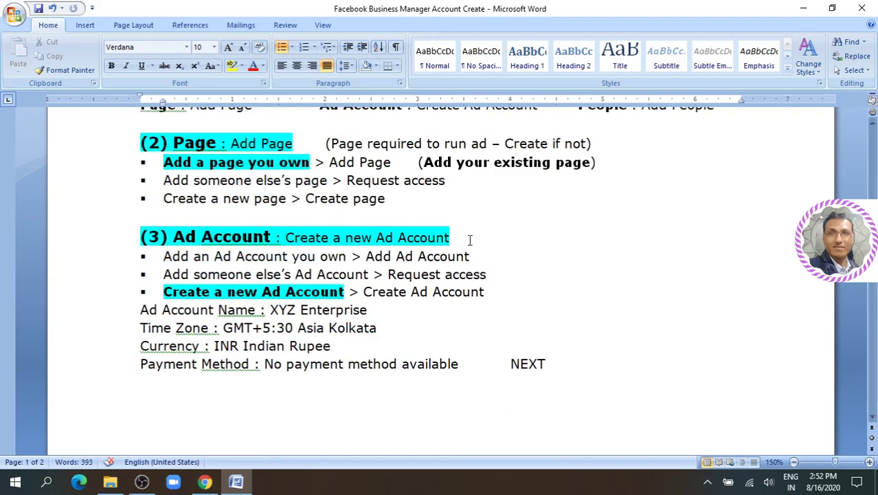
scroll(469, 240, down, 5)
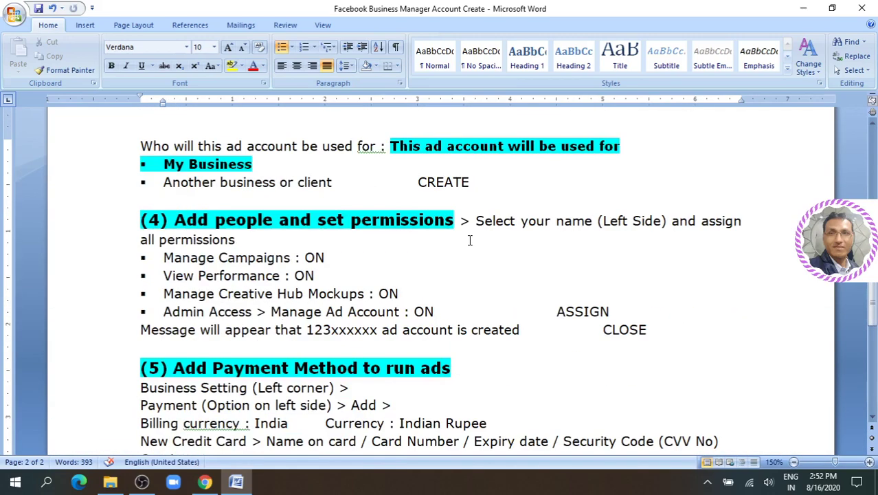
scroll(470, 240, down, 4)
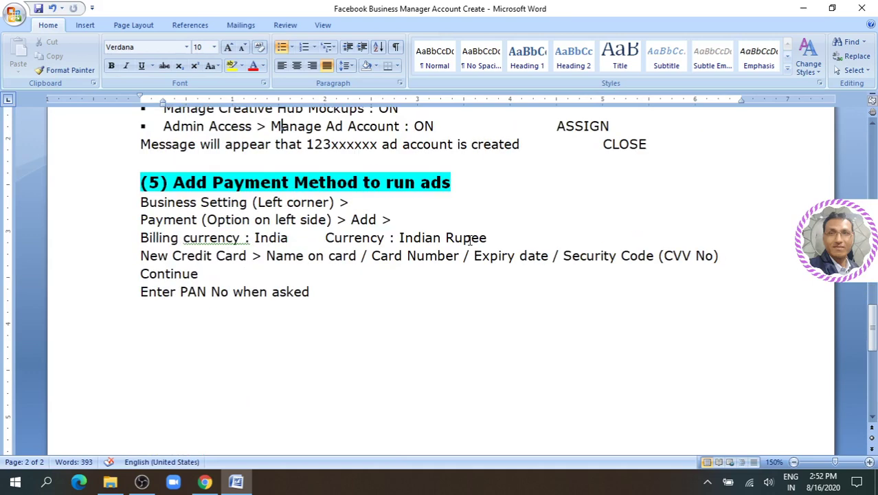
click(204, 481)
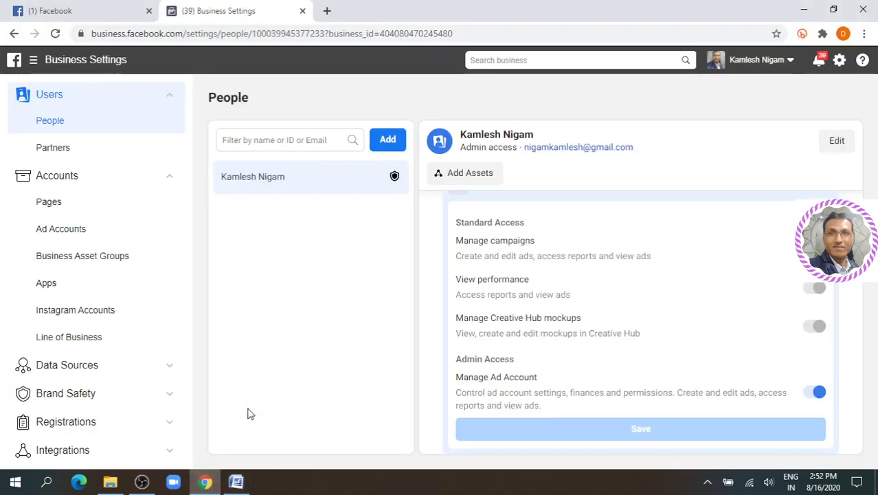